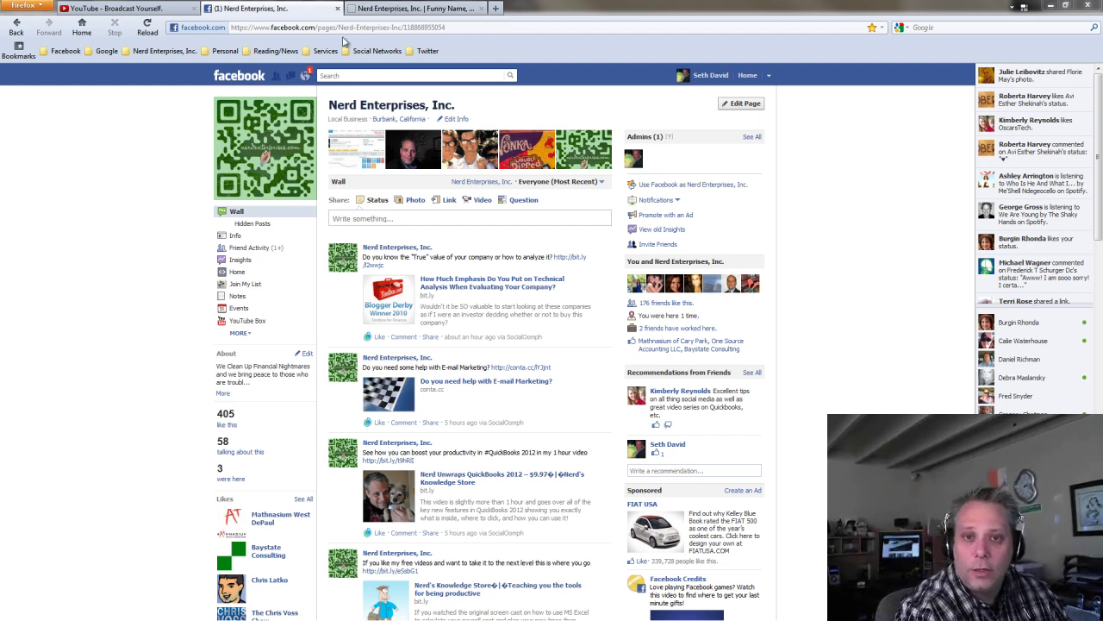
# Step: Switch from the browser to QuickBooks and shift the Chart of Accounts window slightly
pyautogui.click(388, 10)
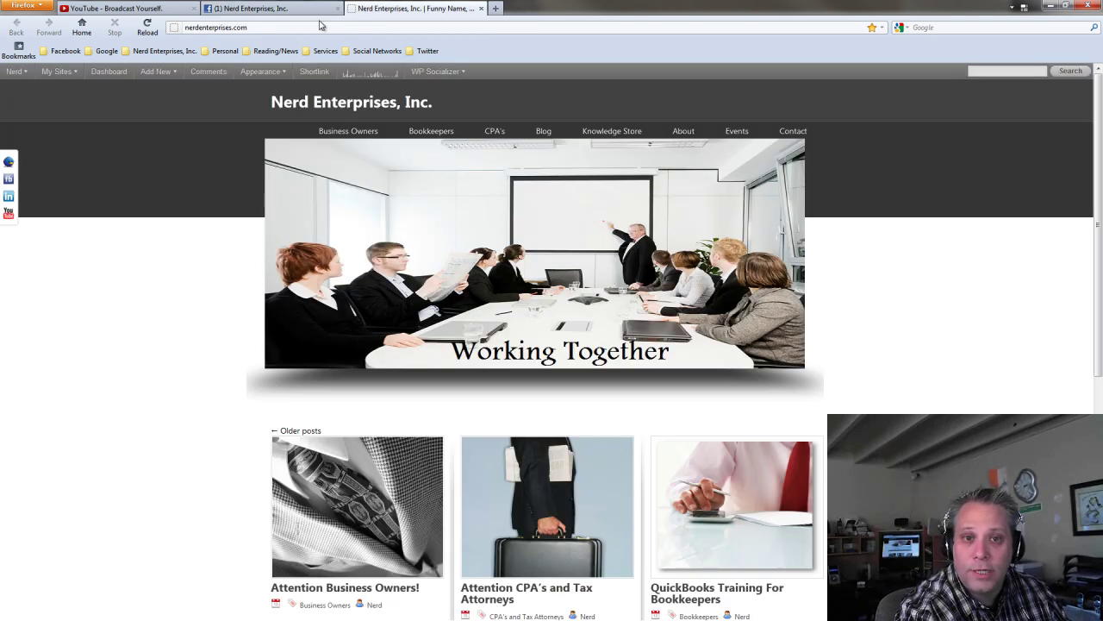
pyautogui.click(1049, 7)
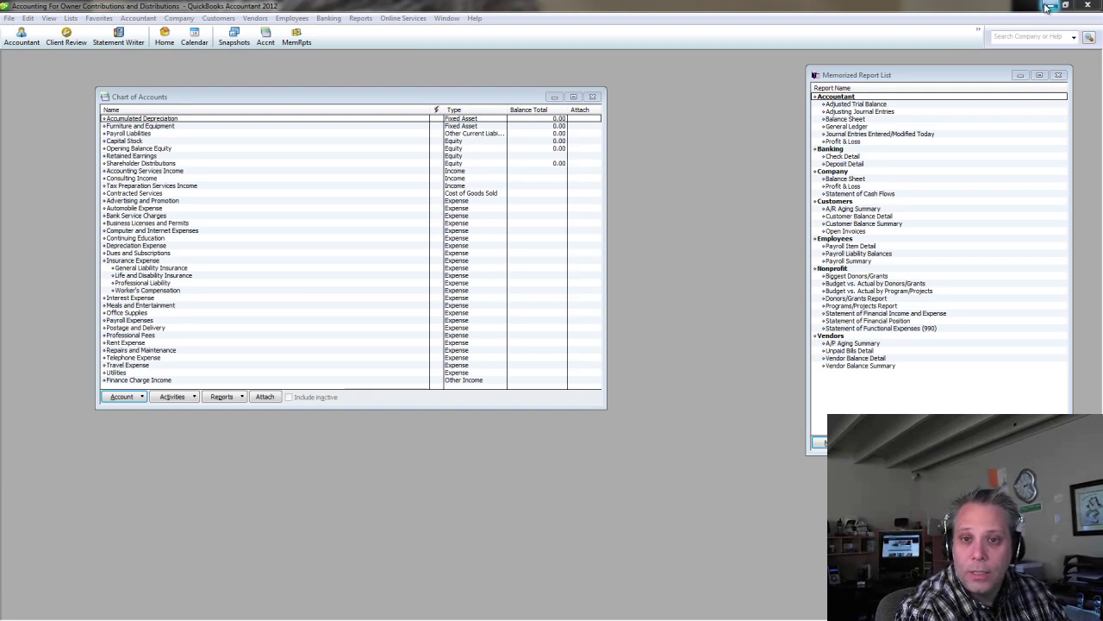
pyautogui.moveTo(209, 98); pyautogui.dragTo(184, 93)
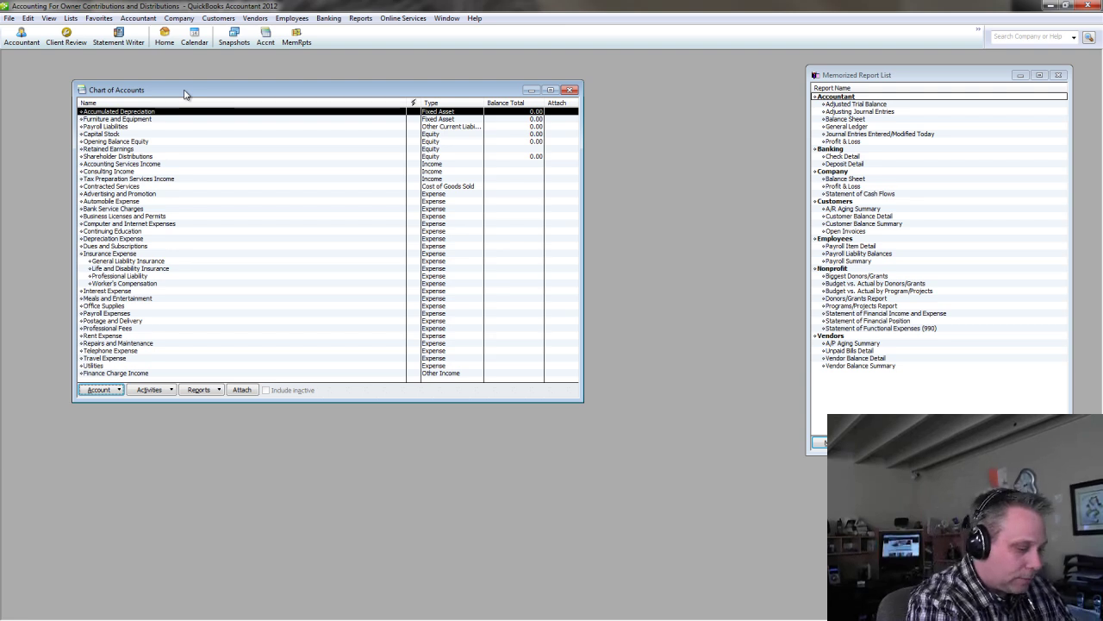
# Step: Create a new Bank account named iBank in the chart of accounts
pyautogui.hotkey('ctrl', 'n')
pyautogui.press('Down')
pyautogui.press('Down')
pyautogui.press('Down')
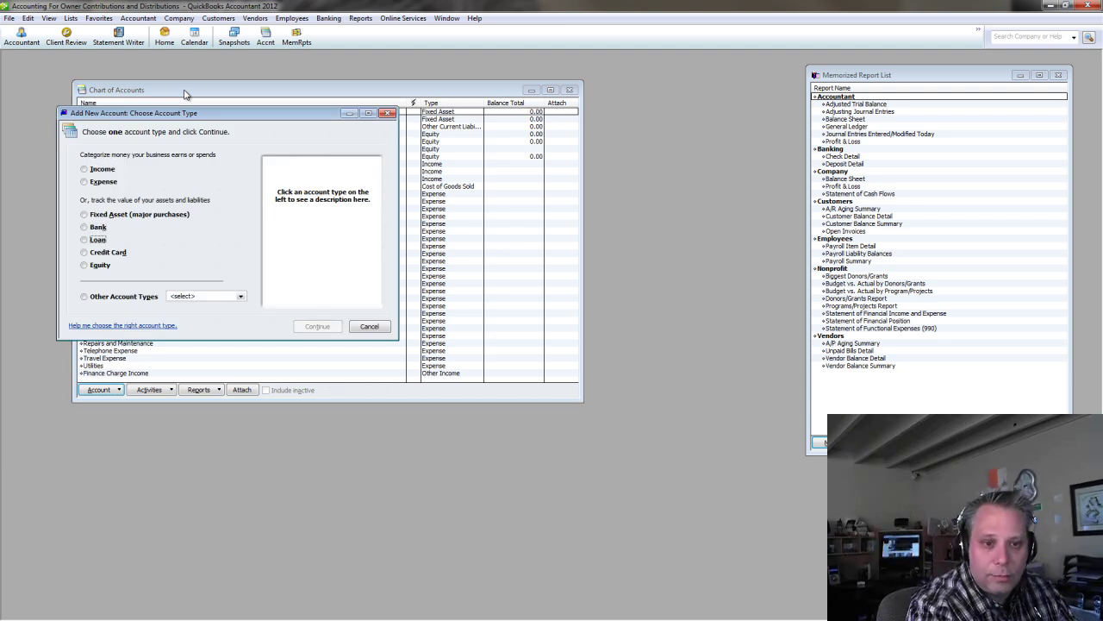
pyautogui.press('Return')
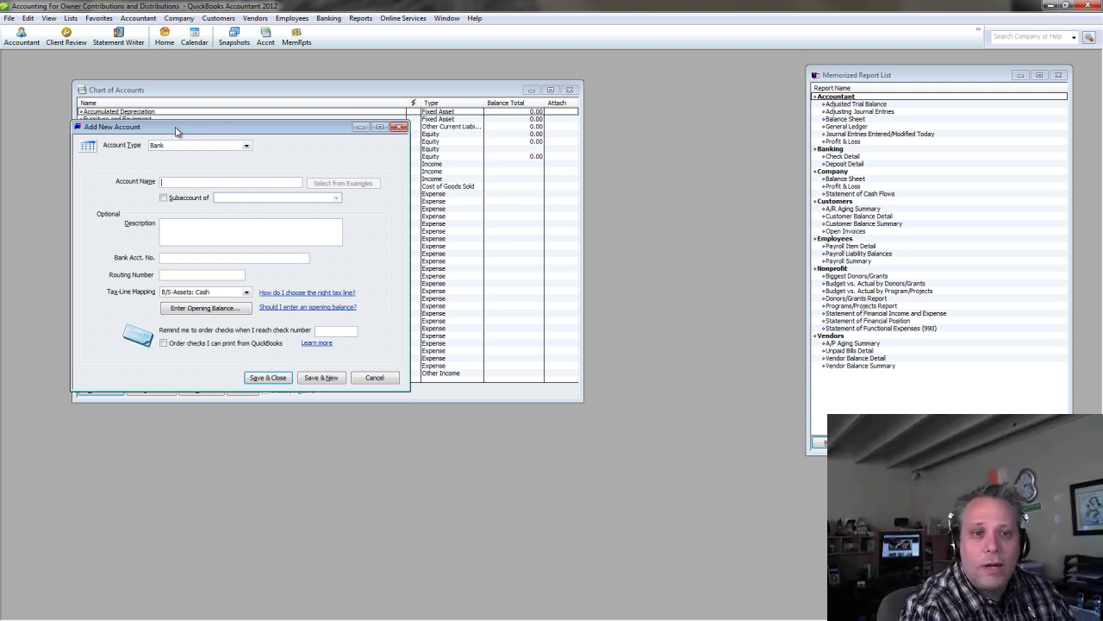
pyautogui.write('Bank')
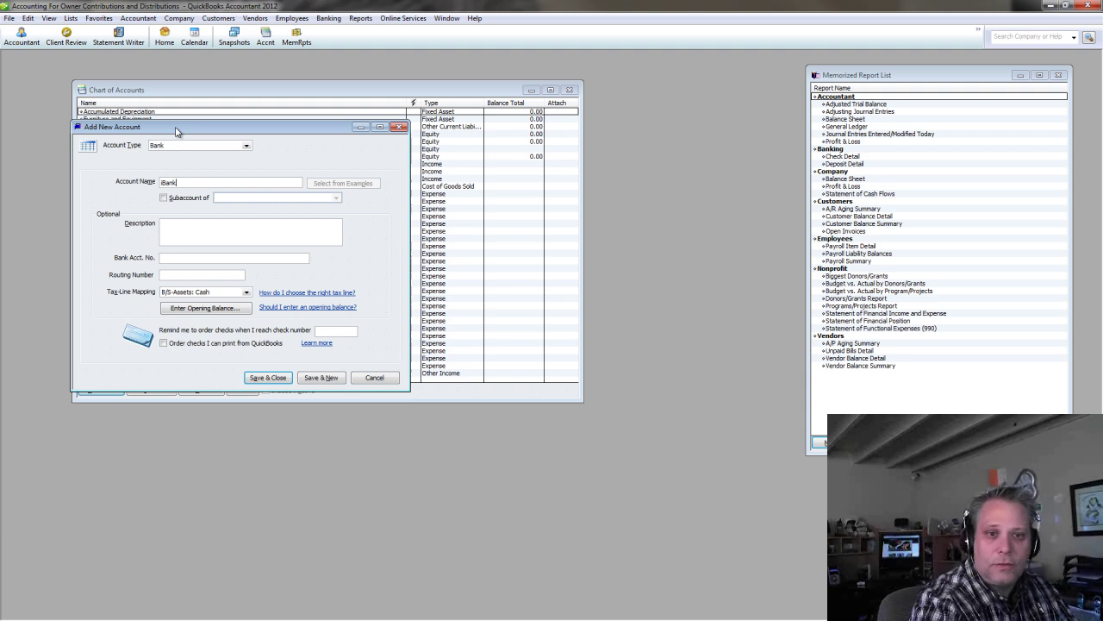
pyautogui.click(281, 383)
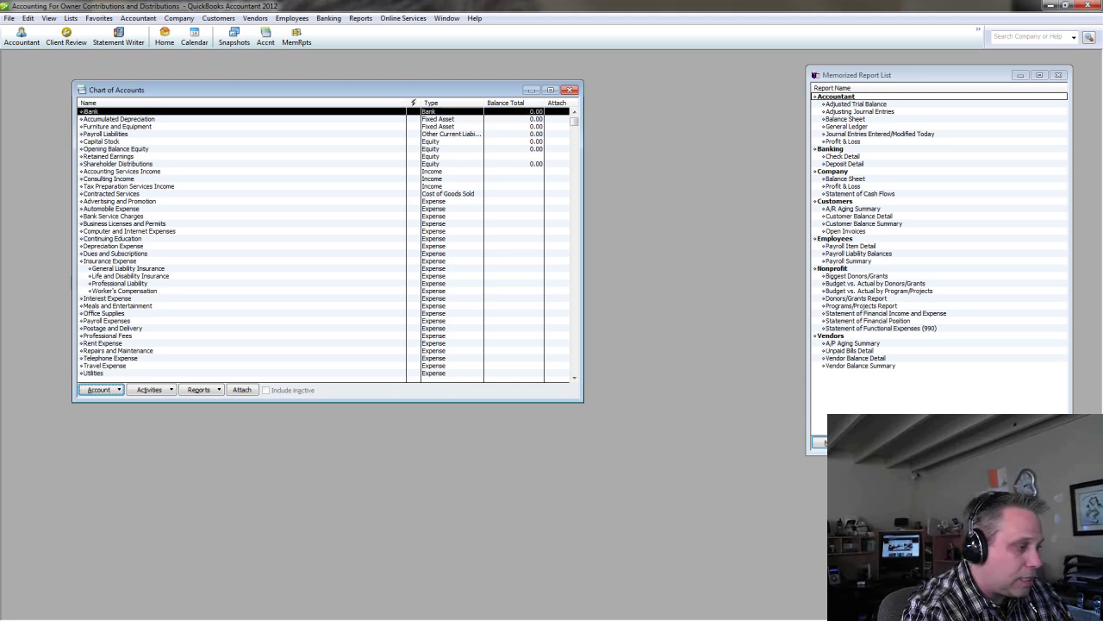
# Step: Narrow the Name column and widen the Type column in the Chart of Accounts, nudging the window slightly
pyautogui.moveTo(219, 89); pyautogui.dragTo(230, 89)
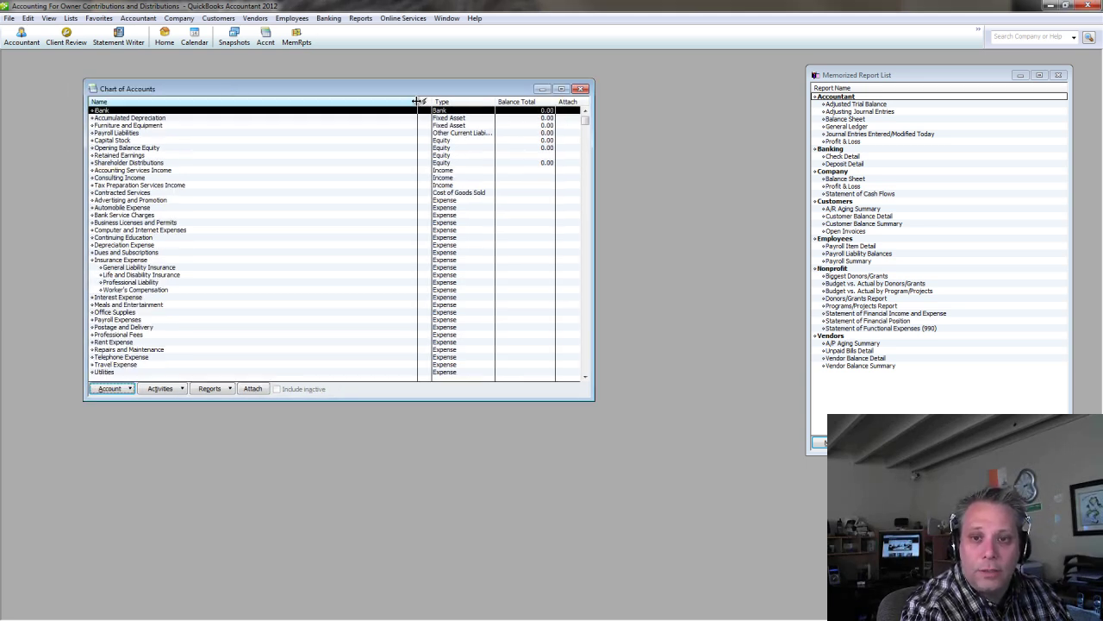
pyautogui.moveTo(420, 102); pyautogui.dragTo(360, 102)
pyautogui.moveTo(456, 102); pyautogui.dragTo(466, 101)
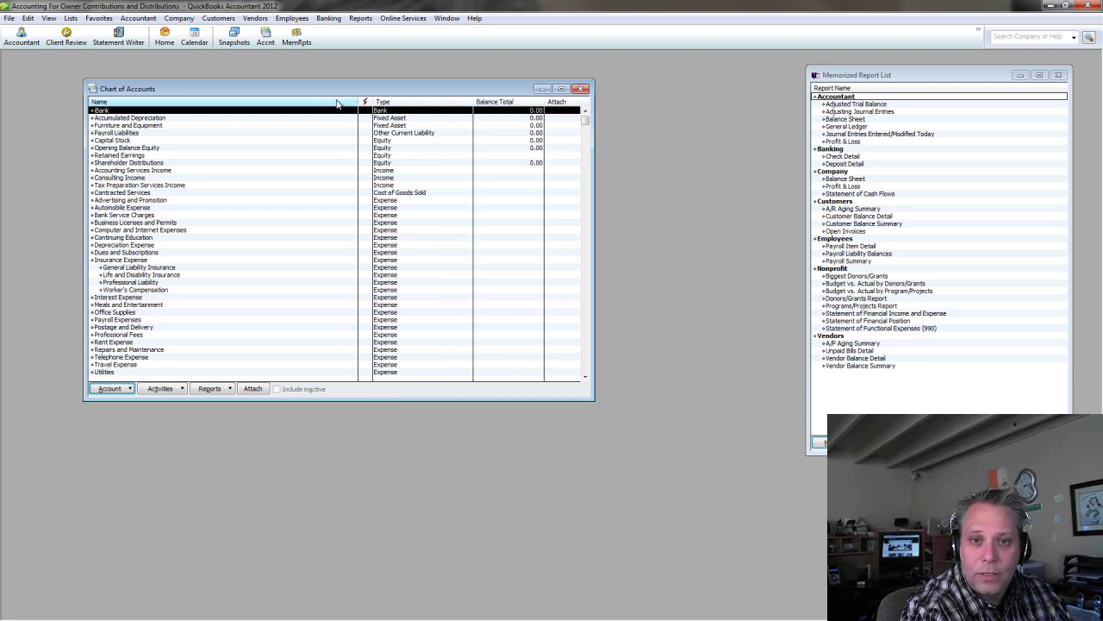
pyautogui.moveTo(358, 104)
pyautogui.mouseDown()
pyautogui.moveTo(347, 105)
pyautogui.moveTo(362, 105)
pyautogui.mouseUp()
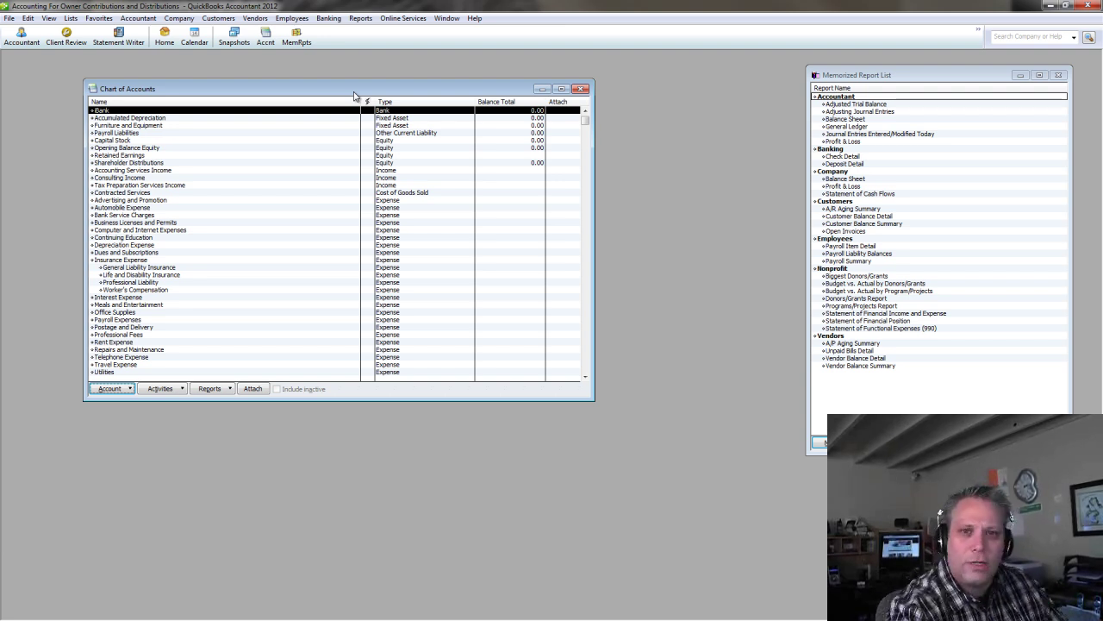
pyautogui.moveTo(349, 93); pyautogui.dragTo(359, 91)
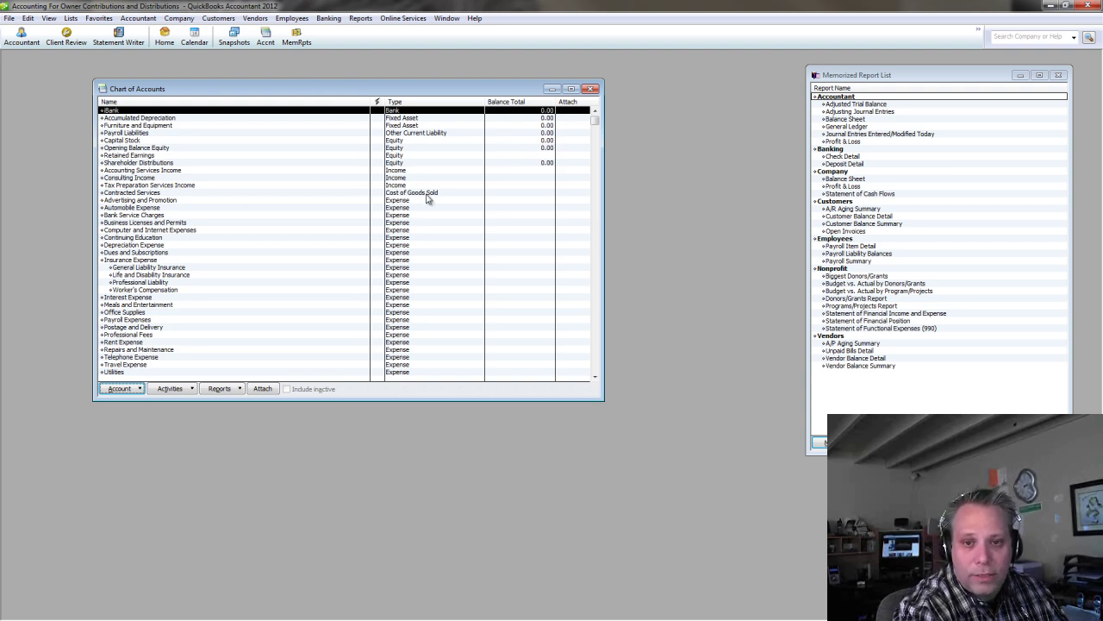
# Step: Examine the equity accounts Opening Balance Equity, Retained Earnings and Shareholder Distributions in the chart of accounts
pyautogui.scroll(-1, 438, 202)
pyautogui.scroll(1, 438, 202)
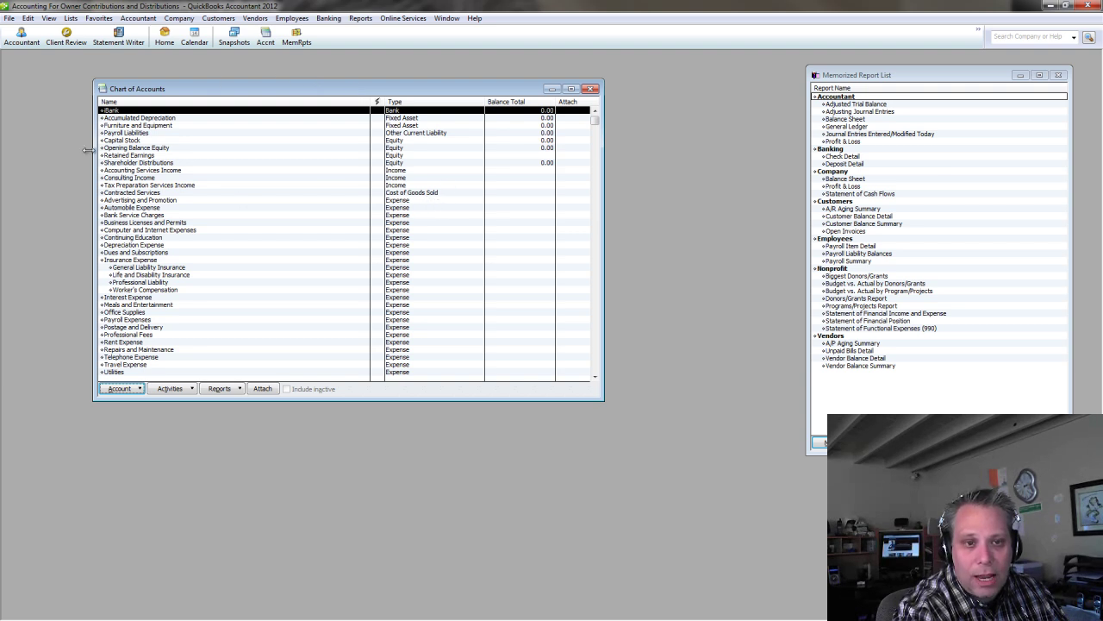
pyautogui.click(134, 149)
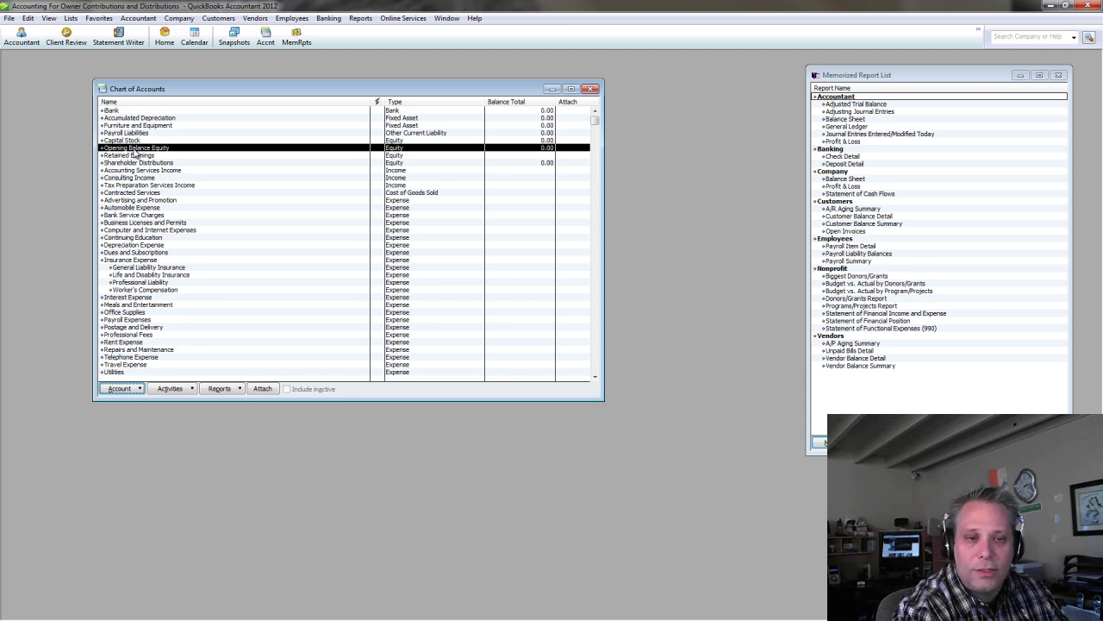
pyautogui.click(136, 156)
pyautogui.click(132, 163)
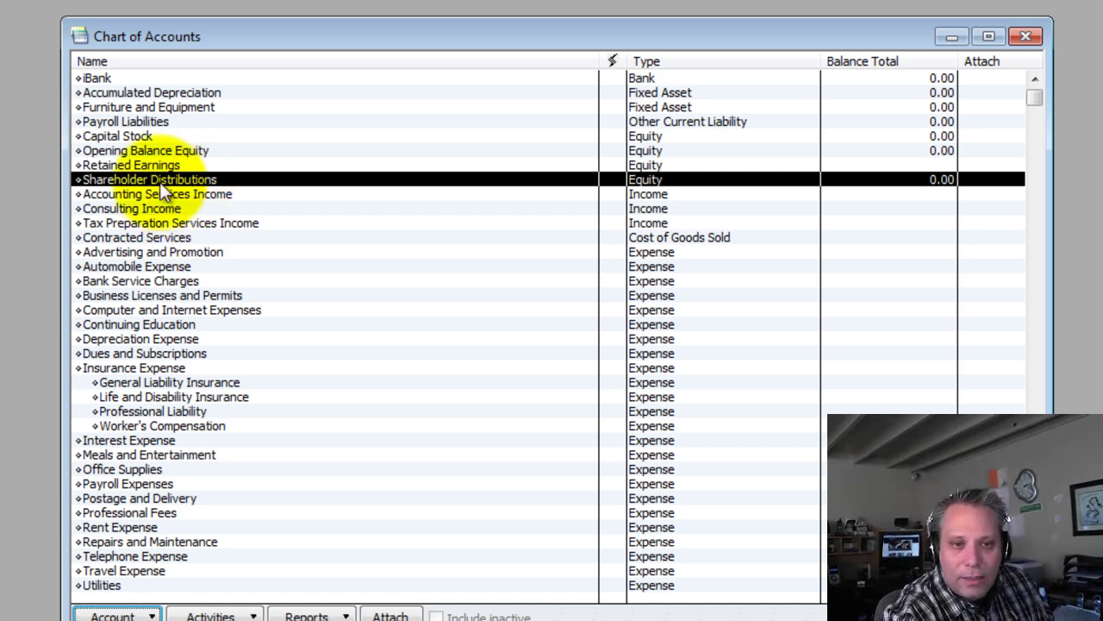
pyautogui.click(132, 165)
pyautogui.click(155, 150)
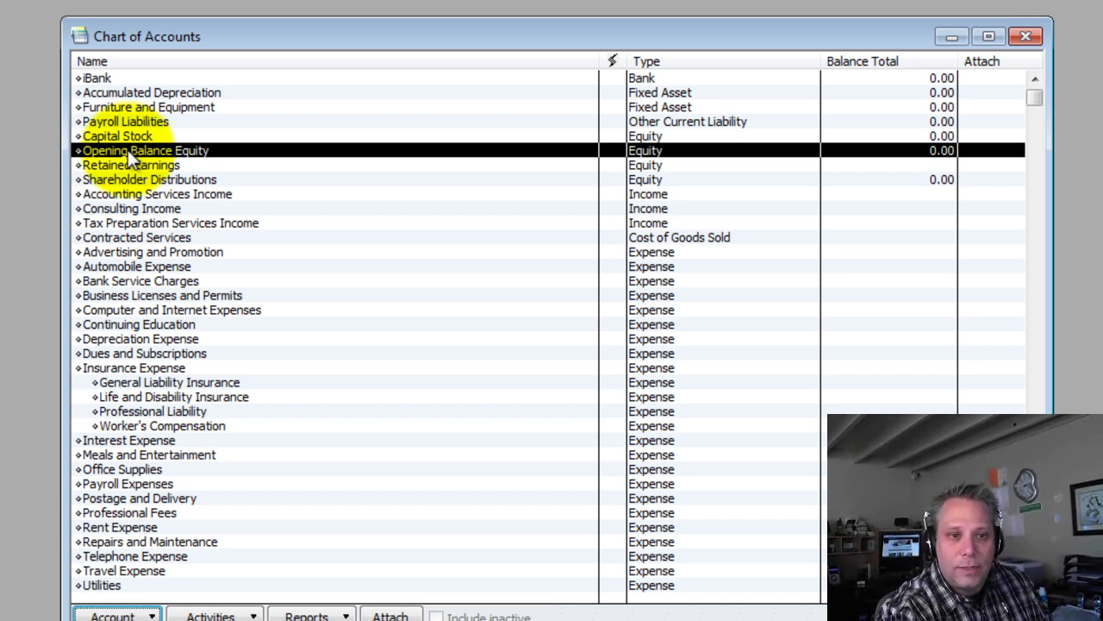
pyautogui.click(158, 181)
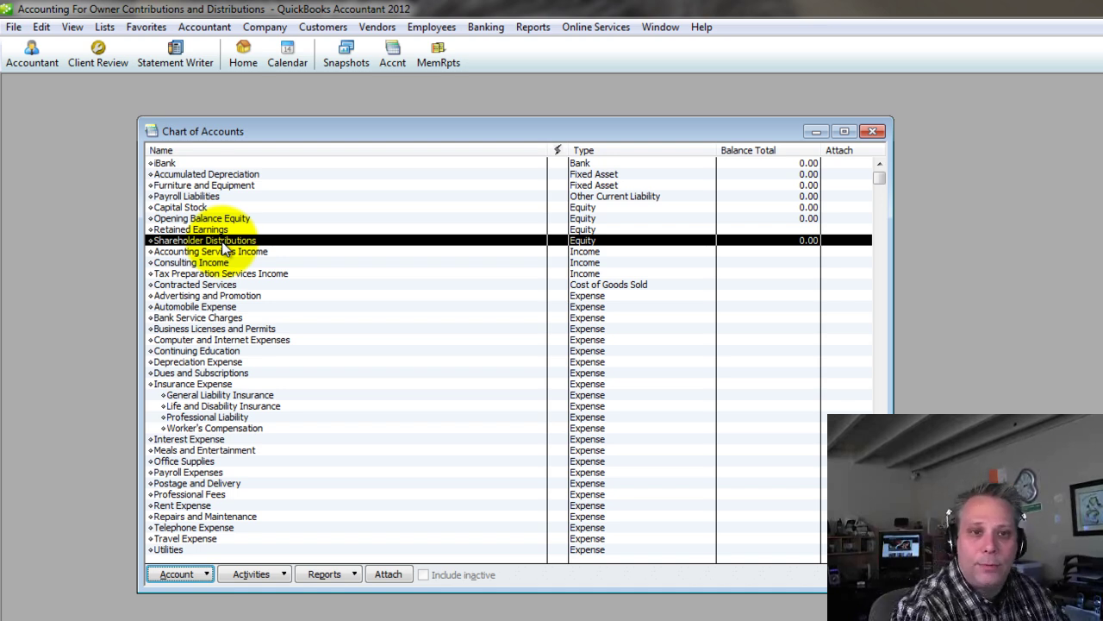
# Step: Create a new Equity account named Shareholder Capital, saving it so that another new account can be entered
pyautogui.click(43, 28)
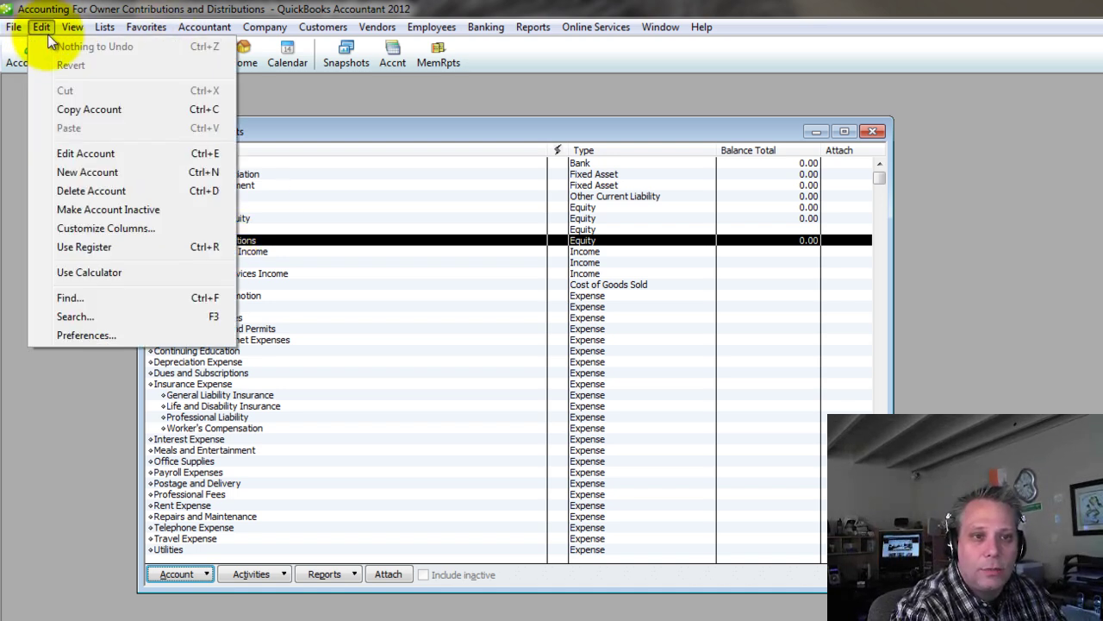
pyautogui.click(102, 173)
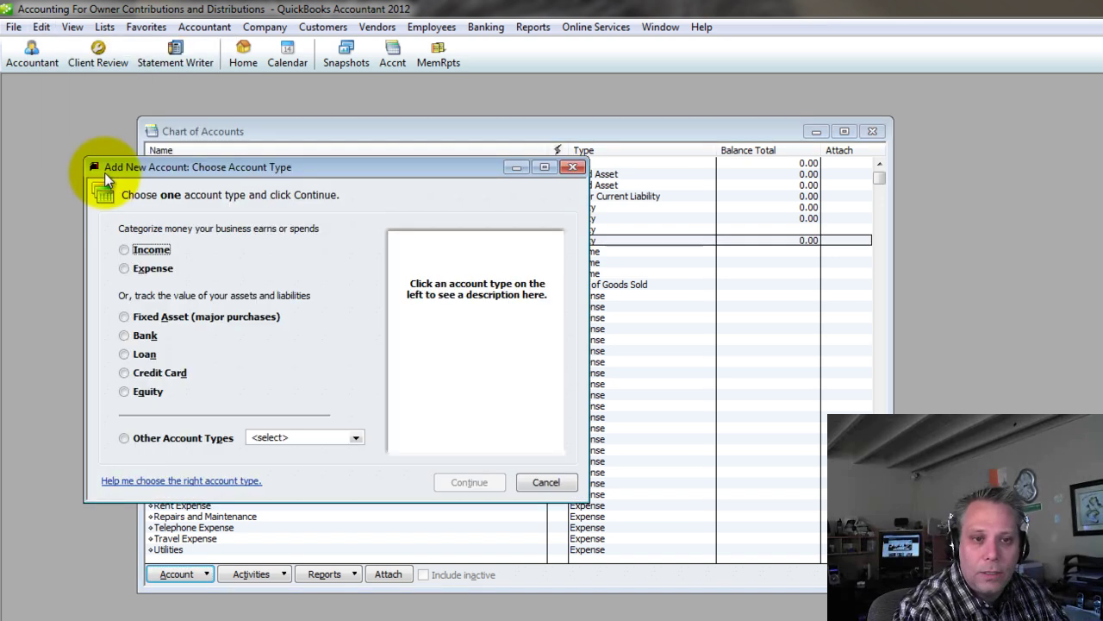
pyautogui.click(124, 391)
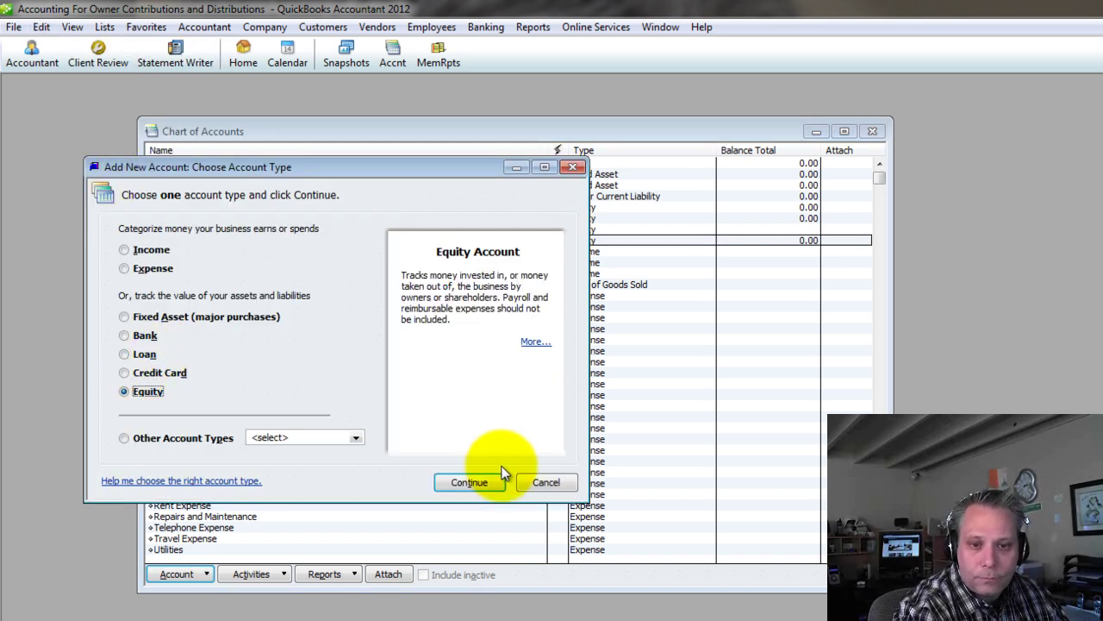
pyautogui.click(473, 484)
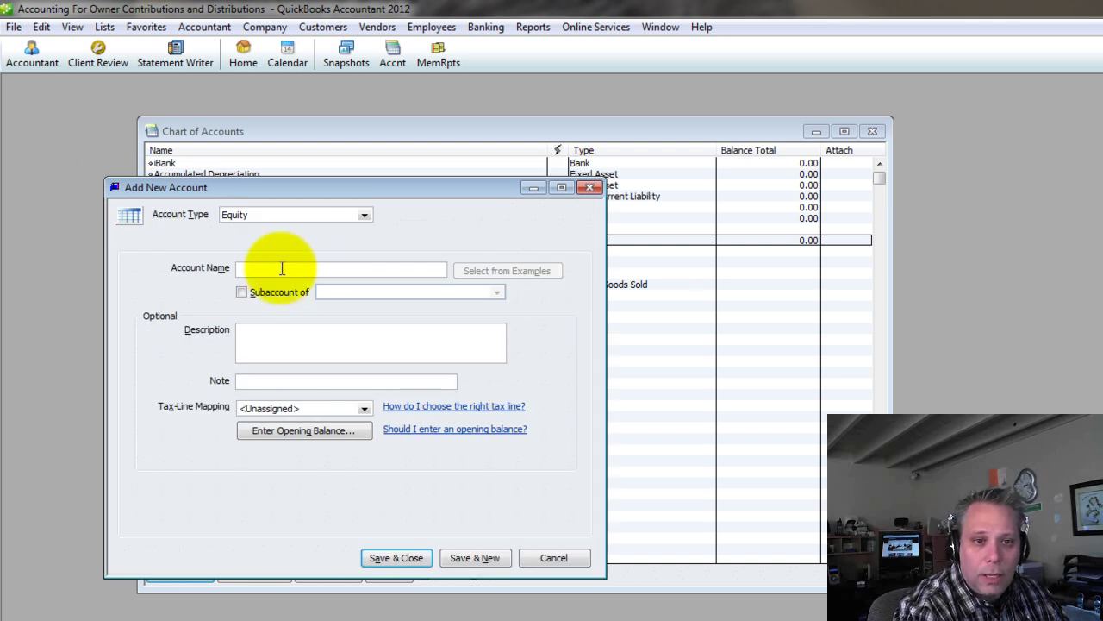
pyautogui.write('Shareholder ')
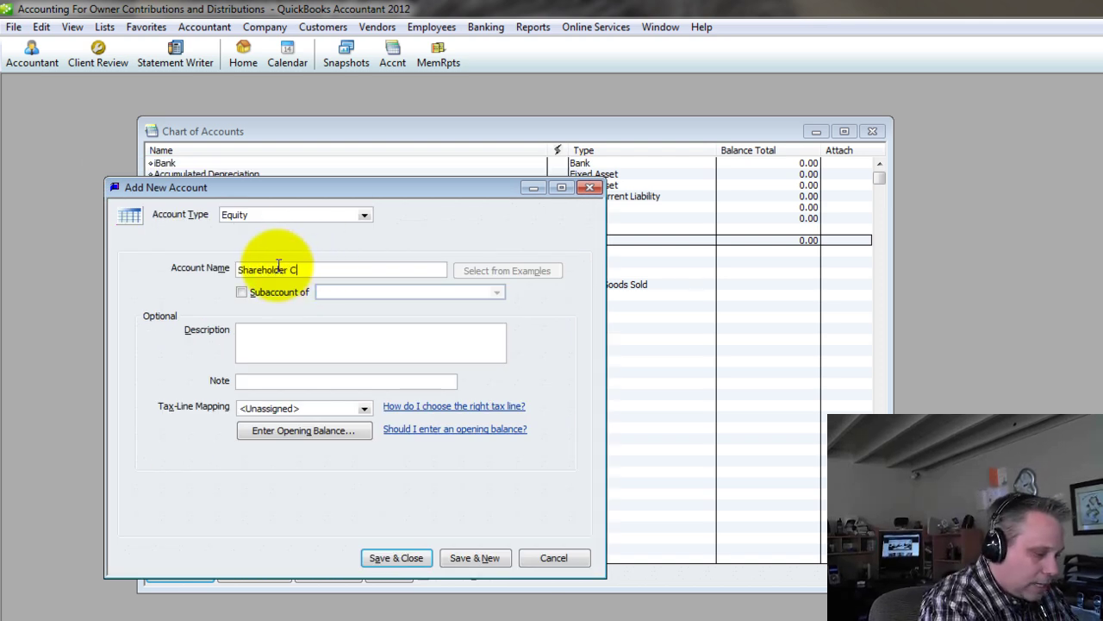
pyautogui.write('Capital')
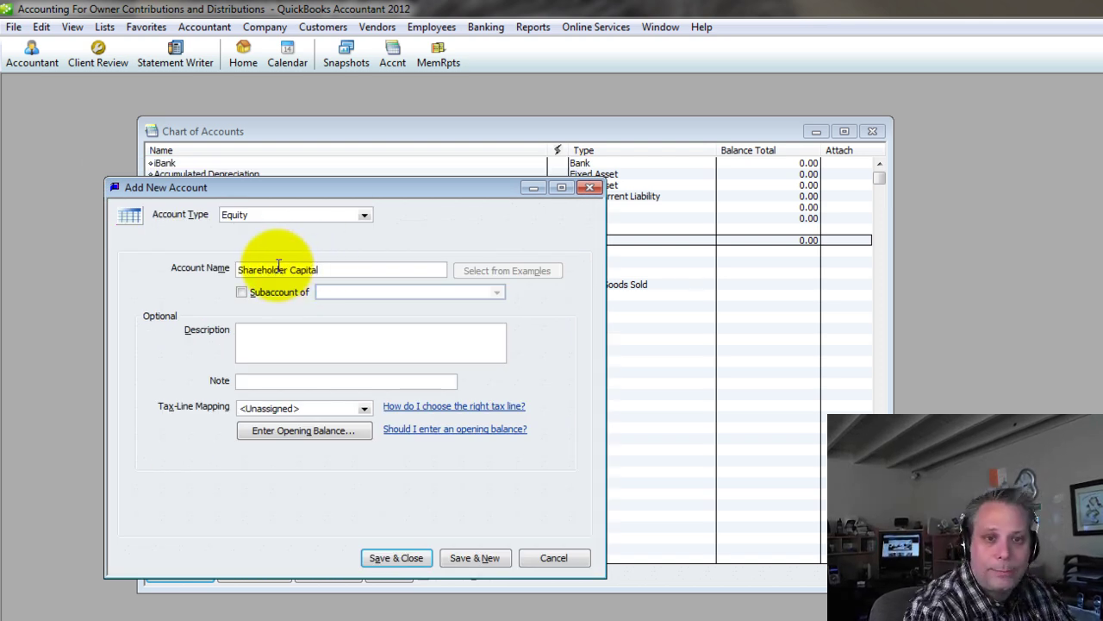
pyautogui.click(473, 561)
# Step: Create the Equity account Shareholder Contributions as a subaccount of Shareholder Capital and save it
pyautogui.write('Shareholder Contributin')
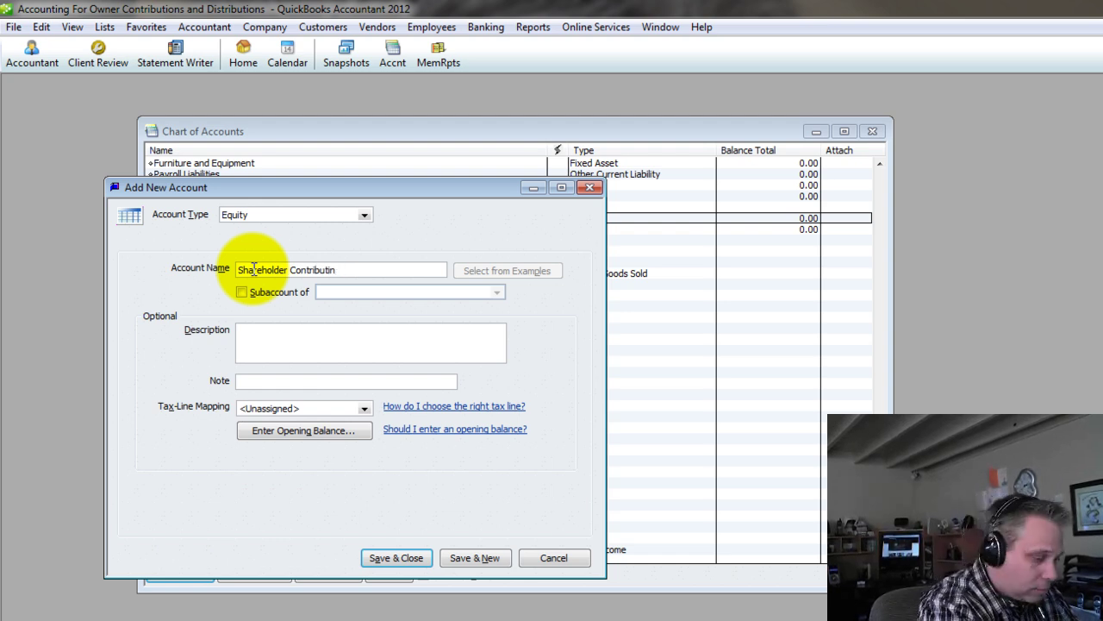
pyautogui.write('osons')
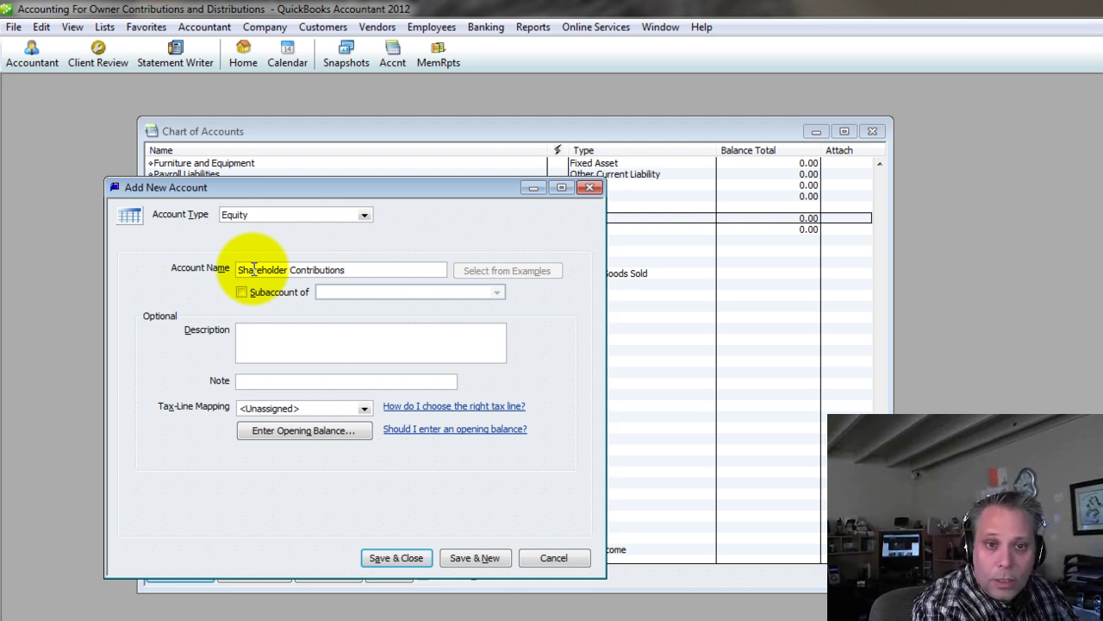
pyautogui.press('Tab')
pyautogui.press('space')
pyautogui.write('Shareholder Capital')
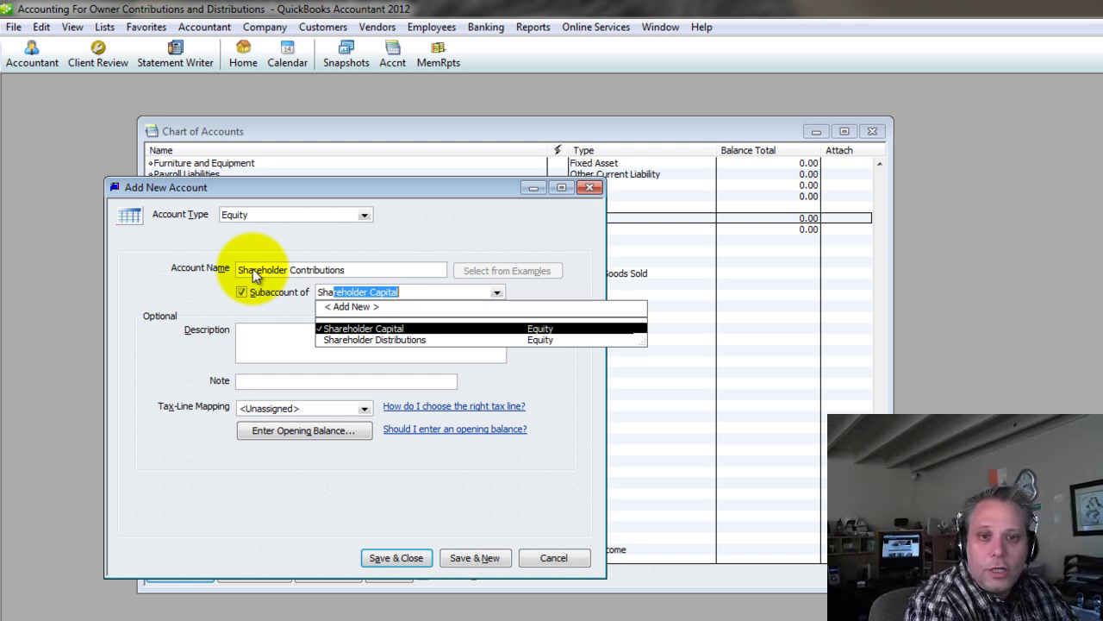
pyautogui.press('Tab')
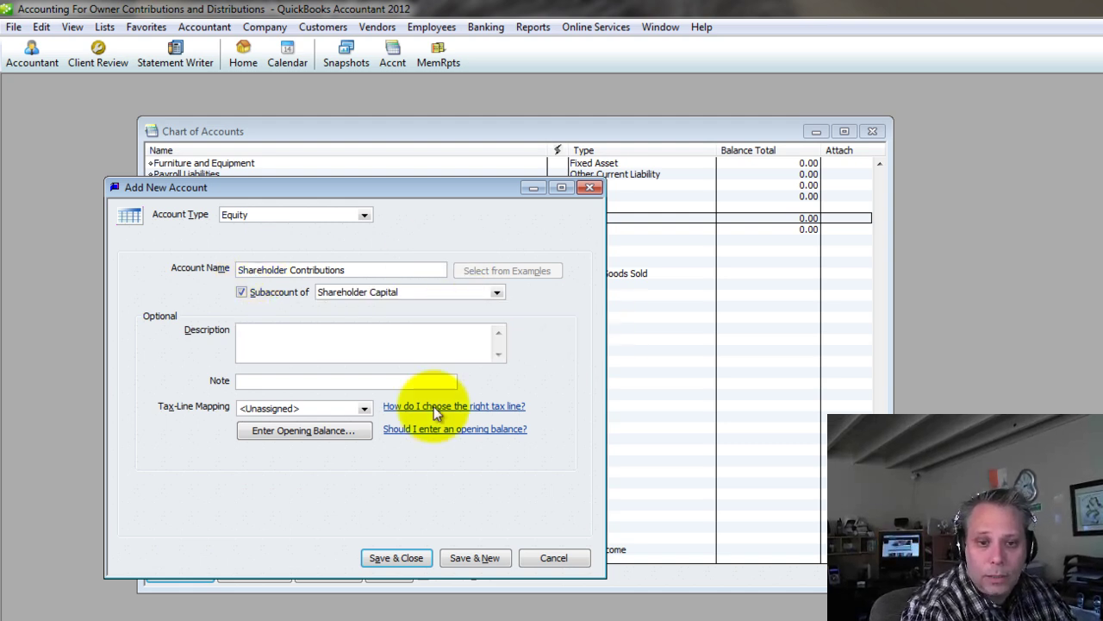
pyautogui.click(396, 558)
# Step: Indent Shareholder Distributions as a subaccount under Shareholder Capital and review the parent account with its two subaccounts
pyautogui.click(194, 229)
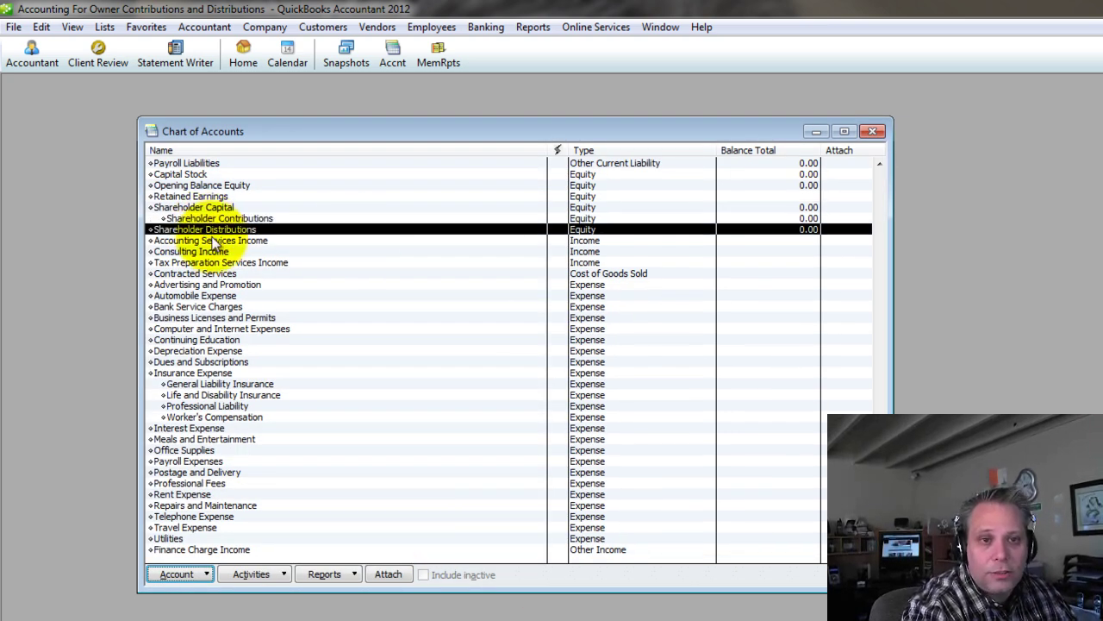
pyautogui.moveTo(150, 230); pyautogui.dragTo(191, 234)
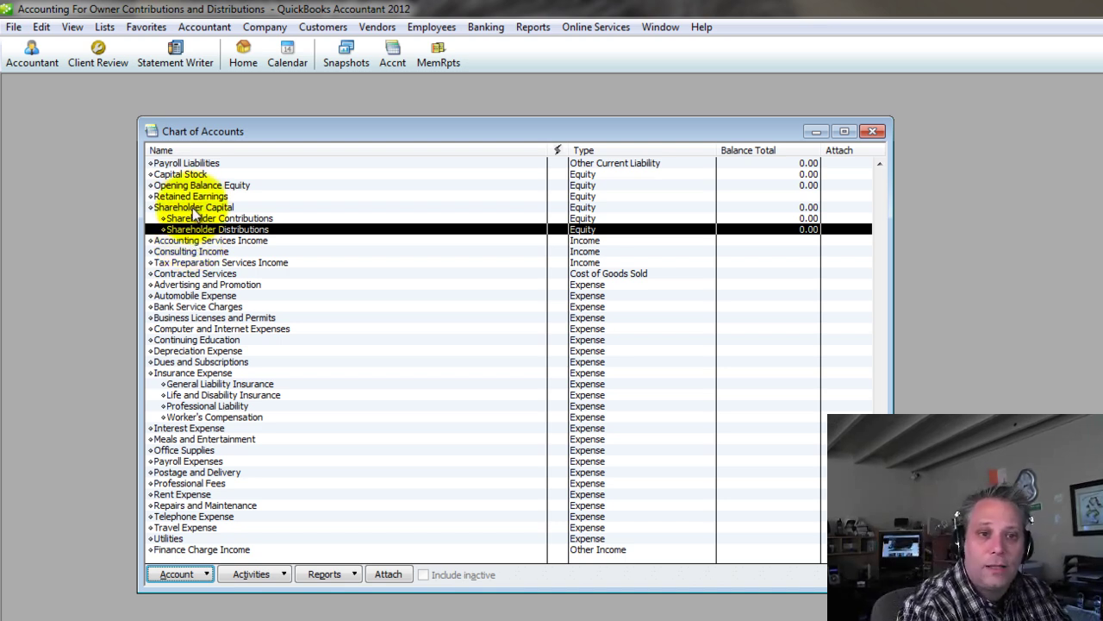
pyautogui.click(194, 207)
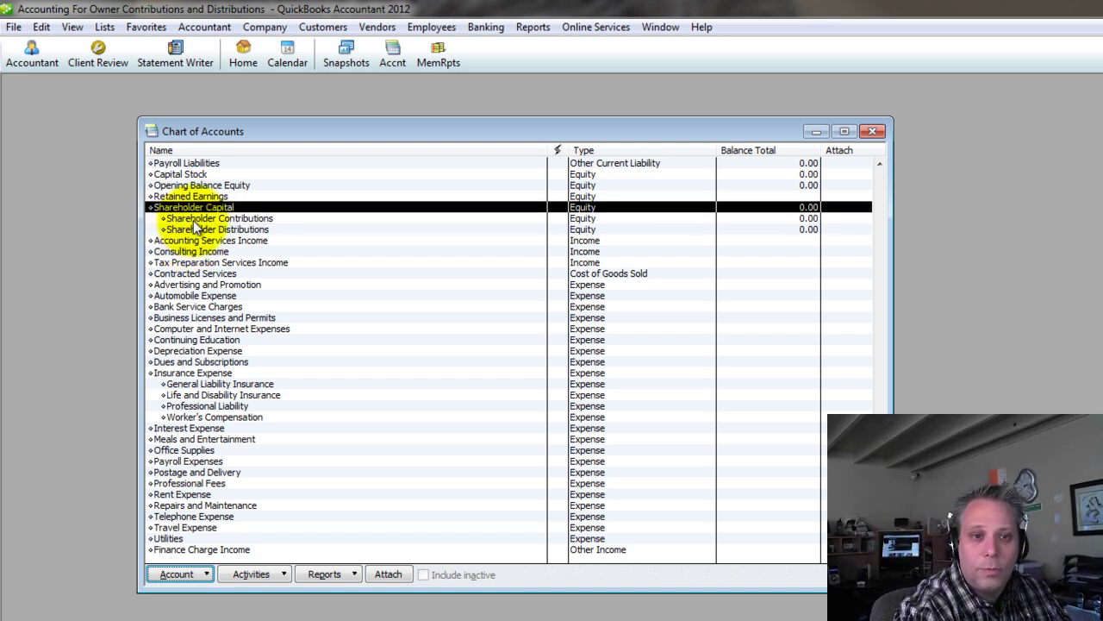
pyautogui.click(198, 218)
pyautogui.click(217, 229)
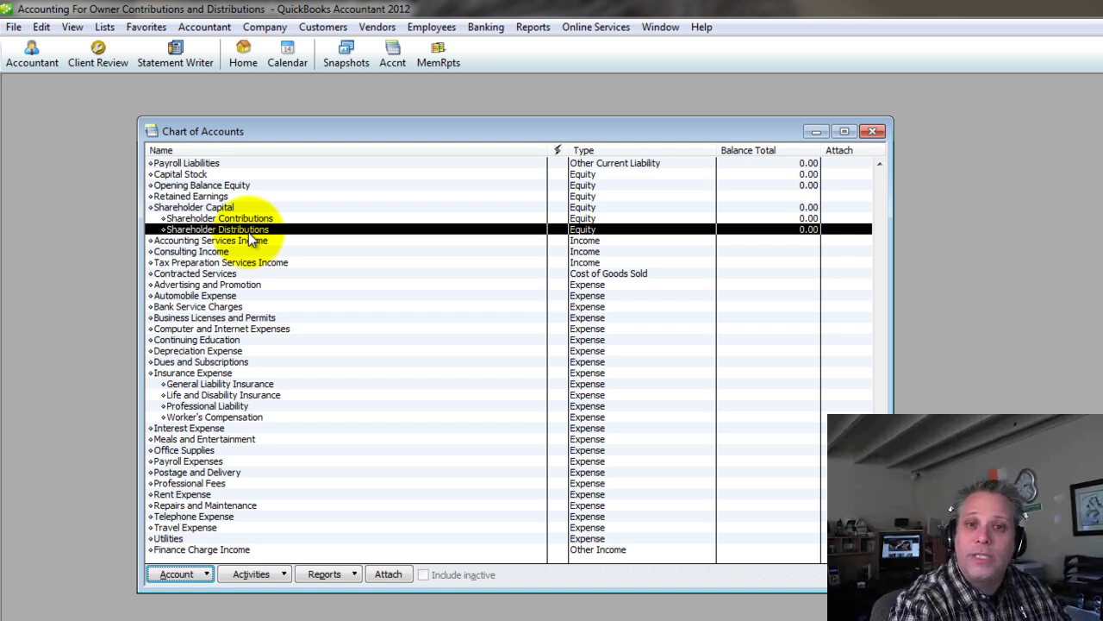
pyautogui.click(199, 206)
pyautogui.click(244, 219)
pyautogui.click(241, 230)
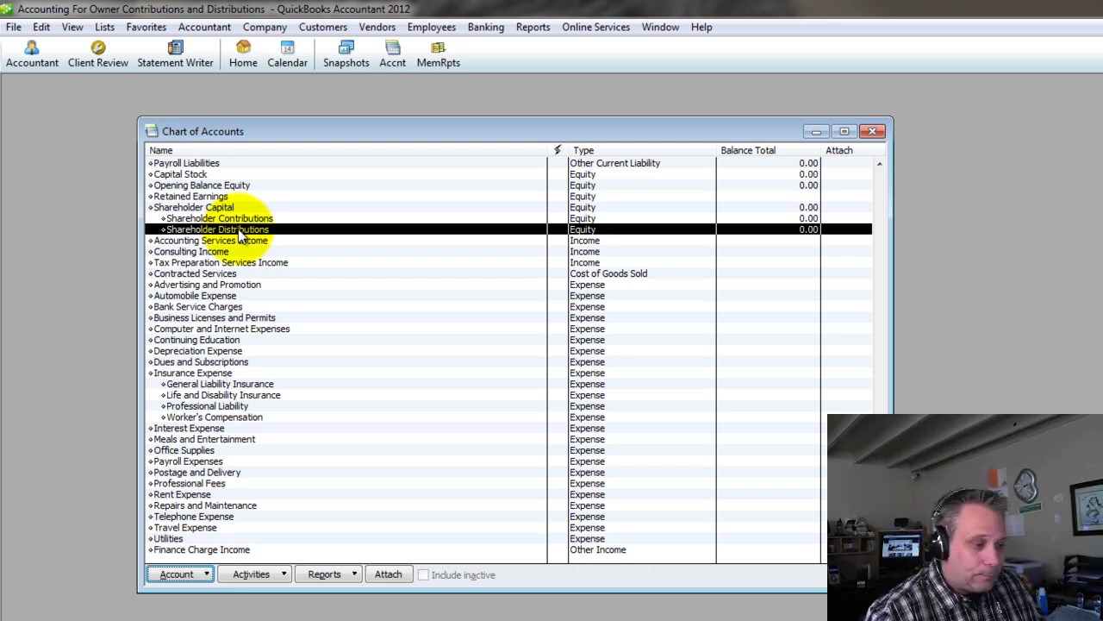
# Step: Start a bank deposit into iBank and choose Shareholder Contributions under Shareholder Capital as the first line's source account
pyautogui.click(488, 27)
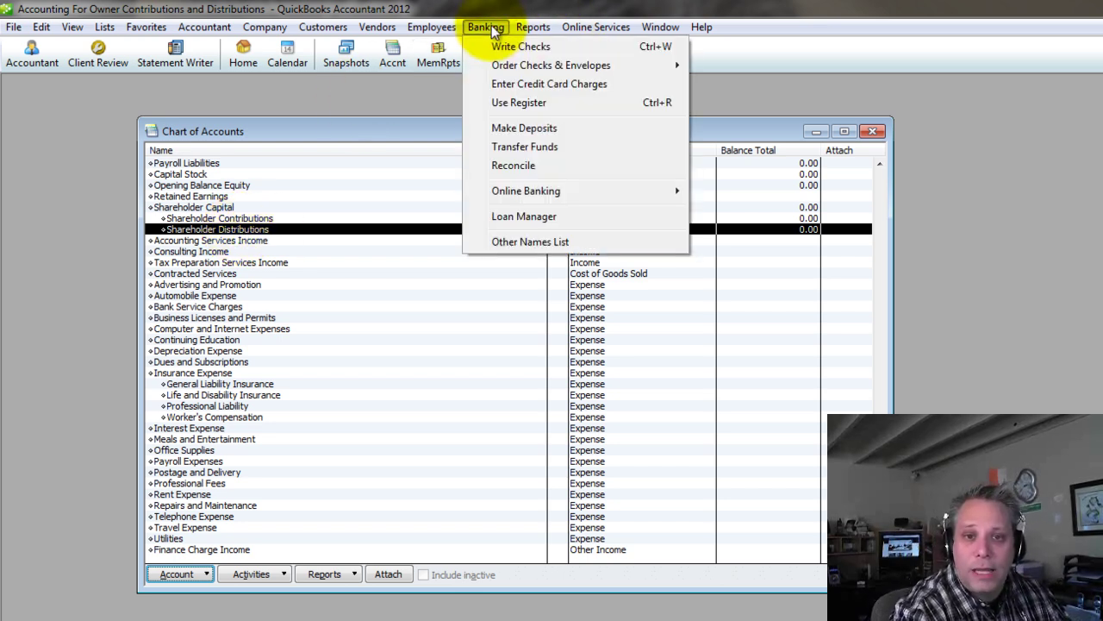
pyautogui.click(509, 129)
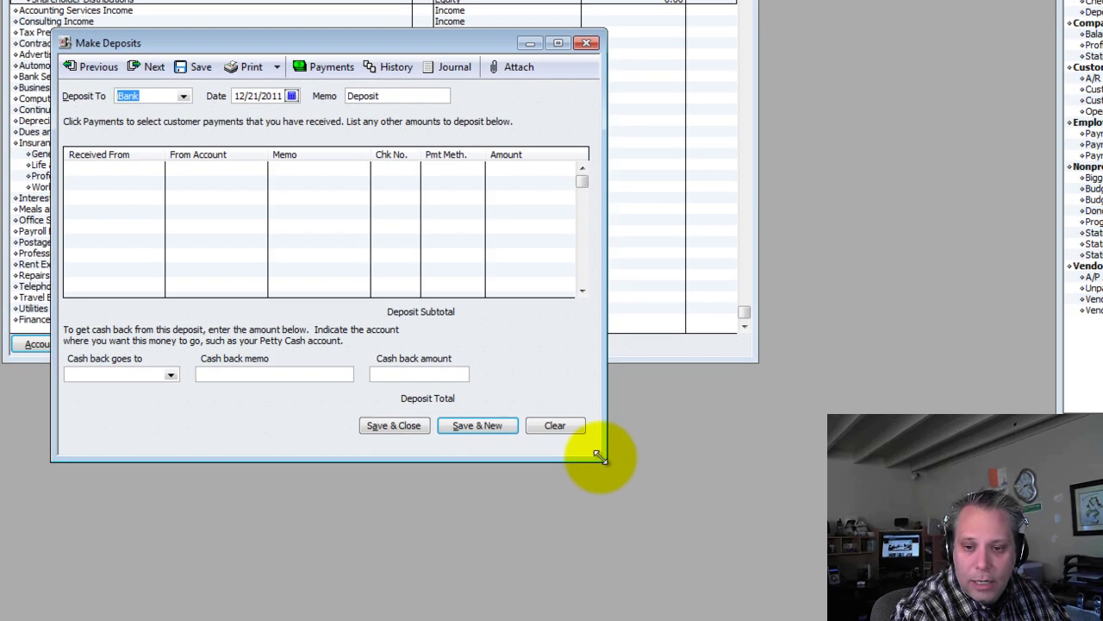
pyautogui.moveTo(645, 542); pyautogui.dragTo(1102, 619)
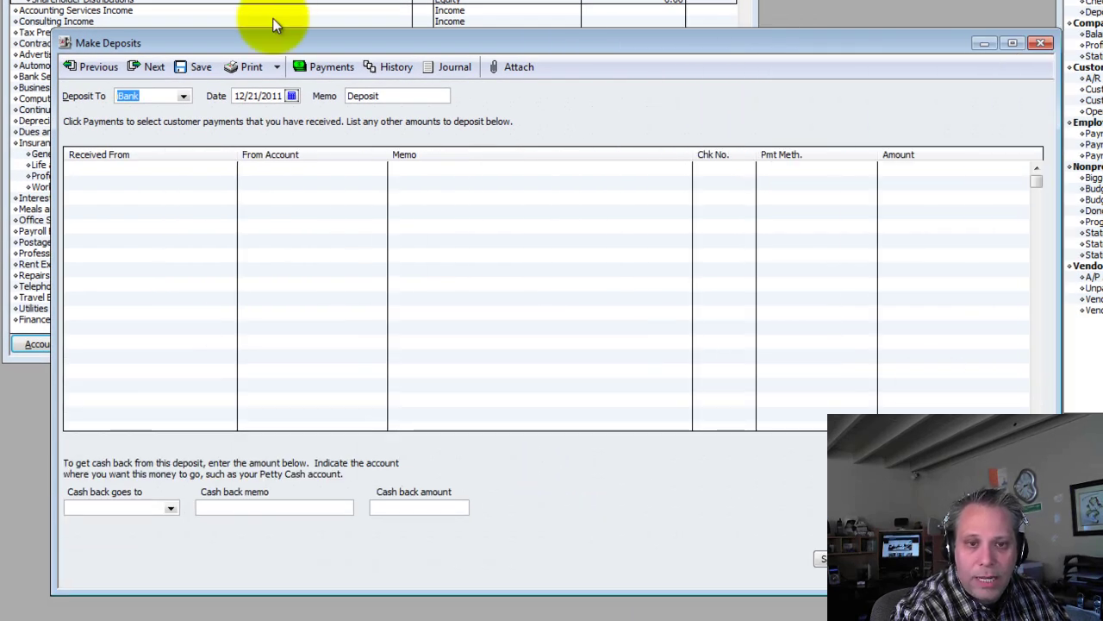
pyautogui.click(340, 178)
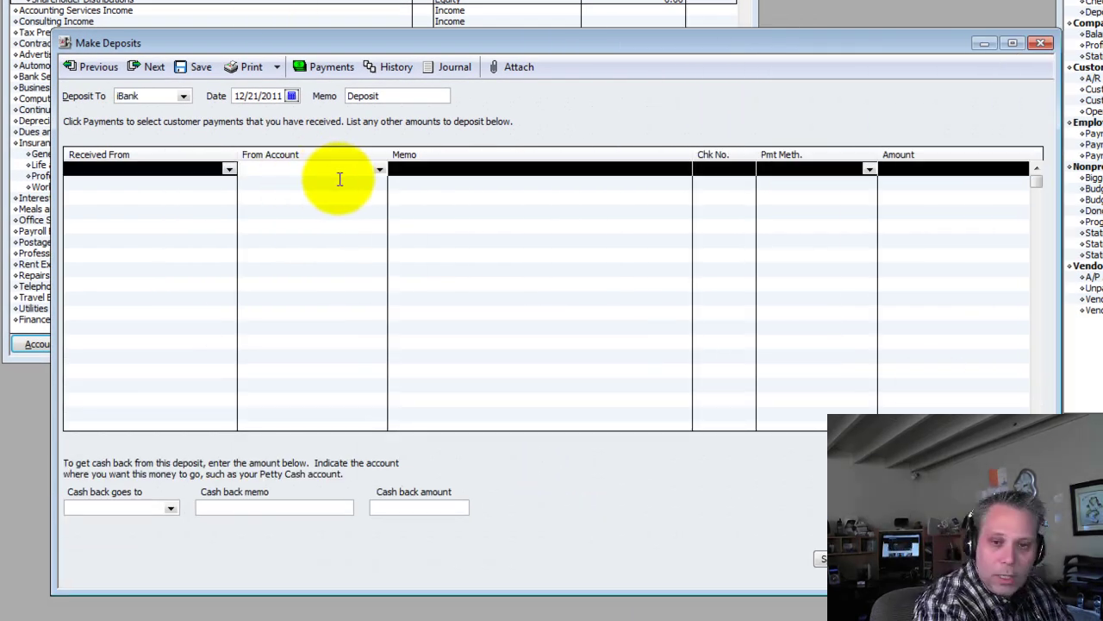
pyautogui.write('s')
pyautogui.press('Down')
pyautogui.press('Tab')
pyautogui.press('Tab')
pyautogui.press('Tab')
pyautogui.press('Tab')
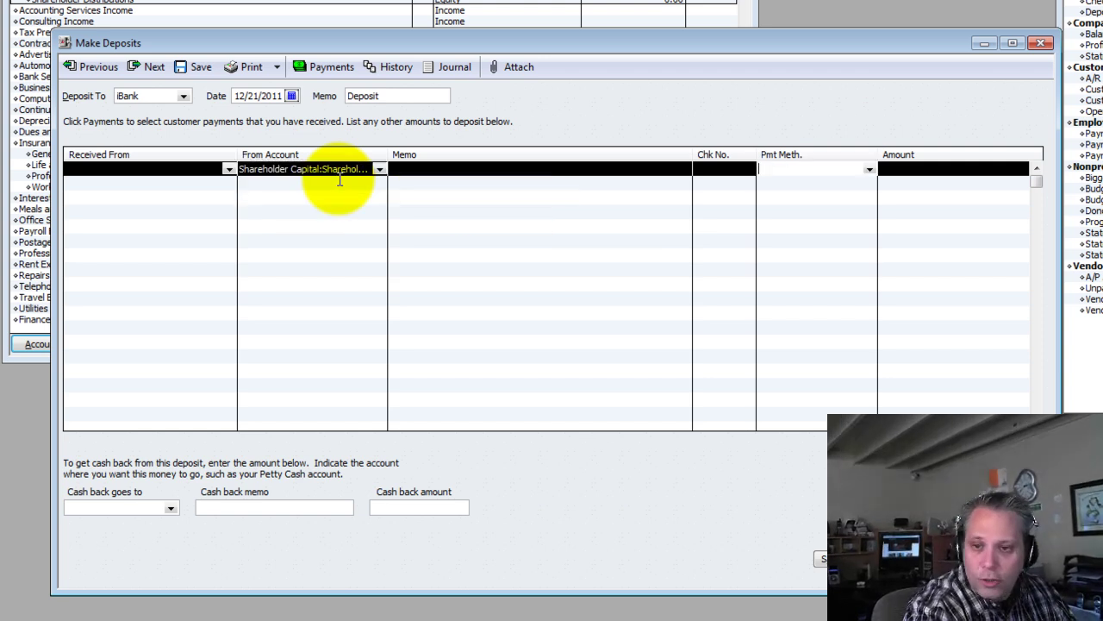
# Step: Set the deposit line's amount to 10,000 and the date to 12/14/2011, and save and close the deposit
pyautogui.write('10,000')
pyautogui.press('Tab')
pyautogui.hotkey('shift', 'Tab')
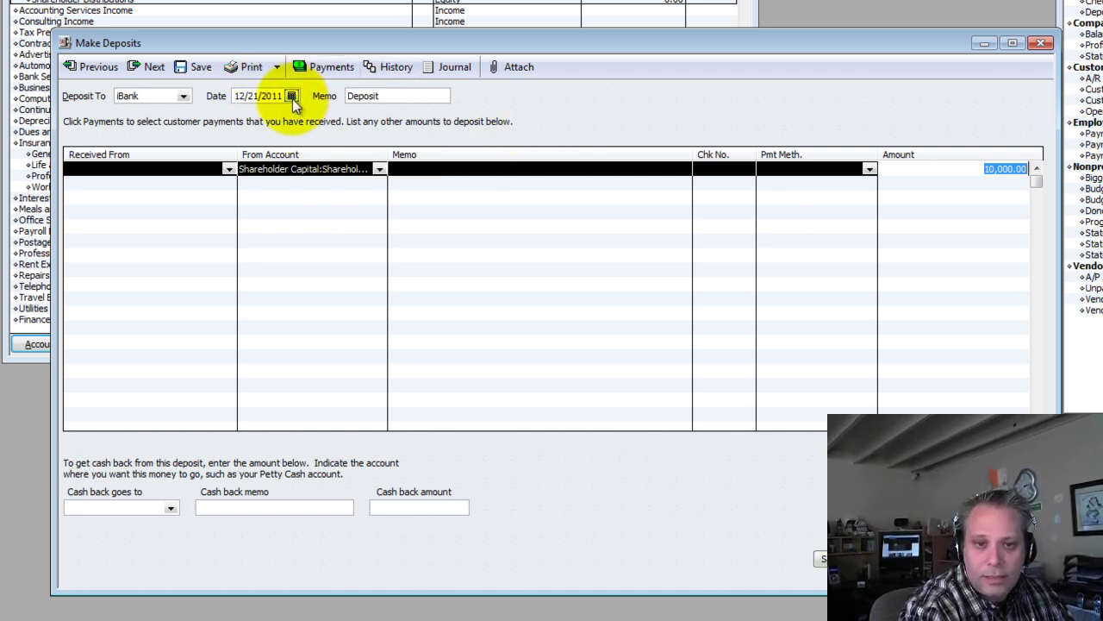
pyautogui.click(291, 95)
pyautogui.click(311, 167)
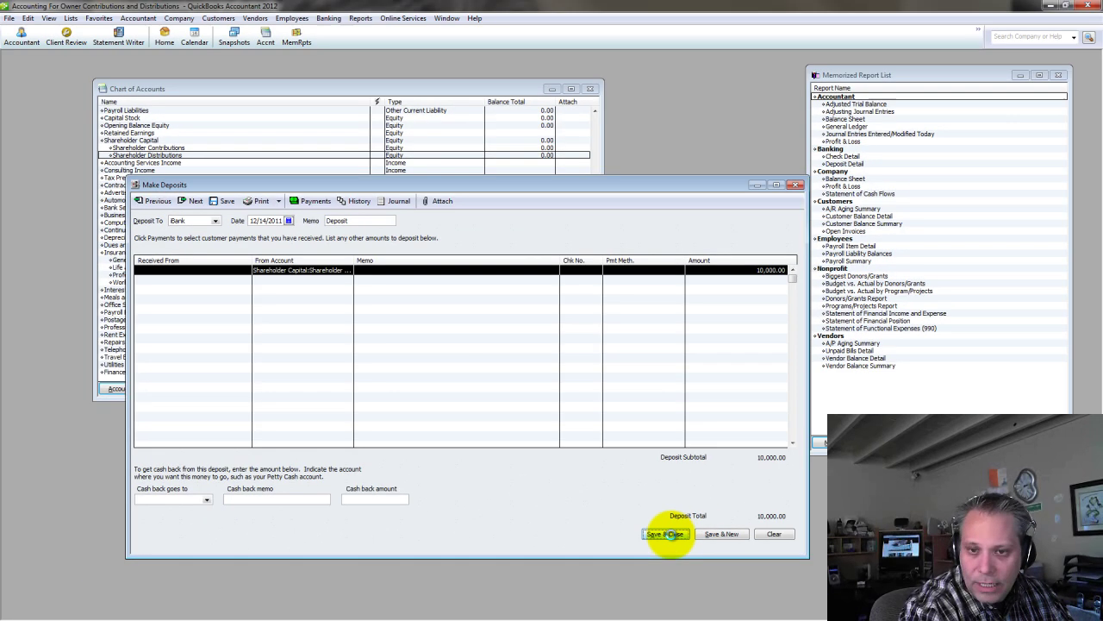
pyautogui.click(678, 535)
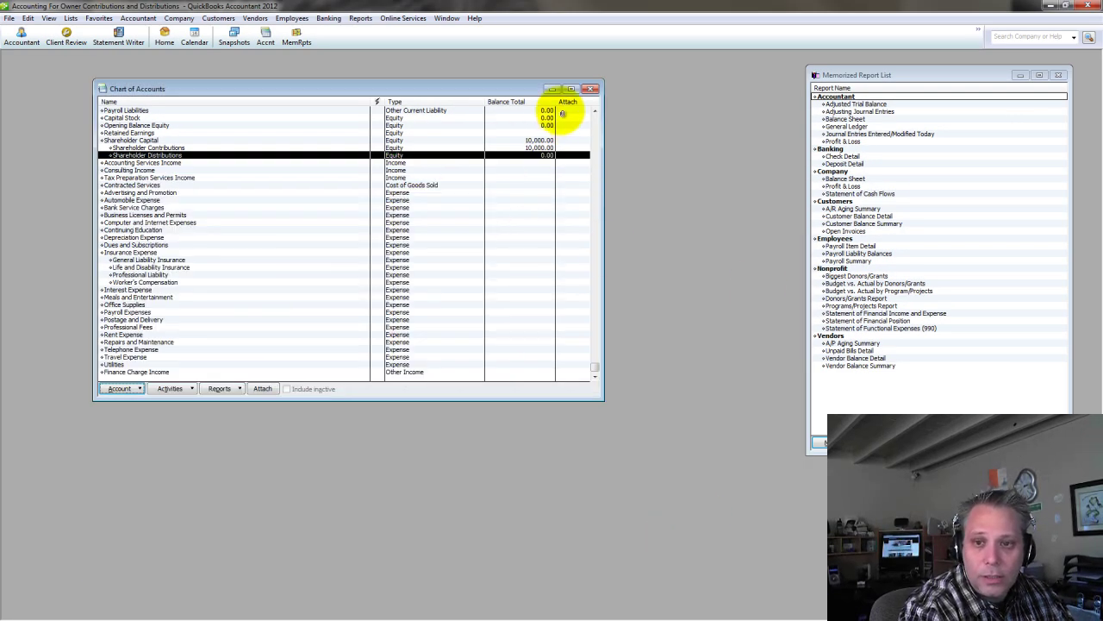
# Step: Enlarge the chart of accounts to examine the iBank, Shareholder Contributions and Shareholder Capital balances, and restore its window size
pyautogui.click(571, 89)
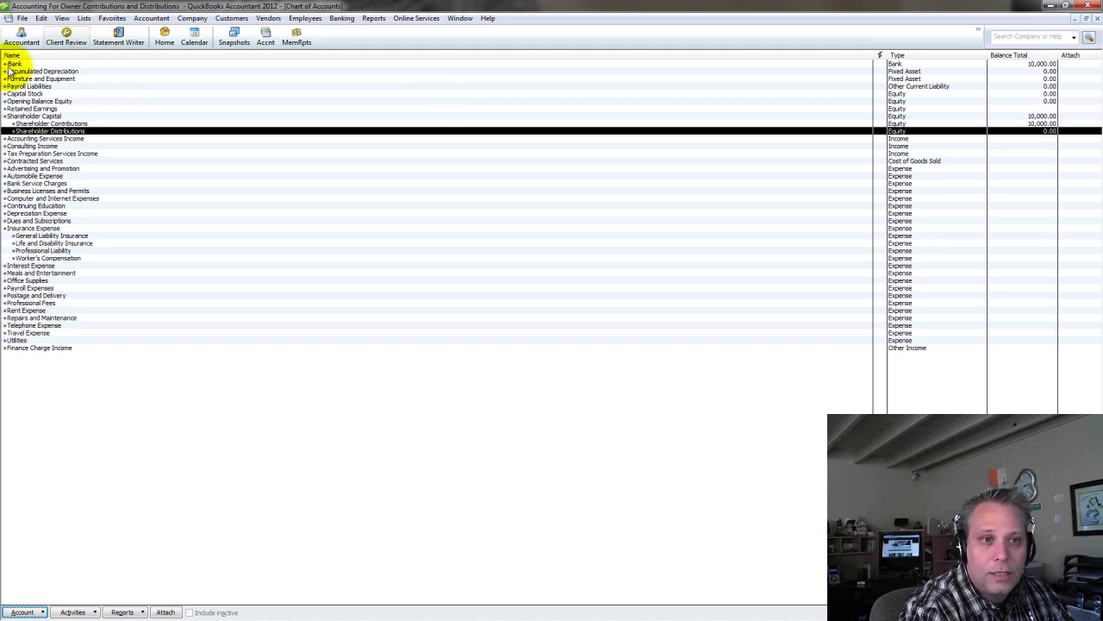
pyautogui.click(669, 64)
pyautogui.click(41, 125)
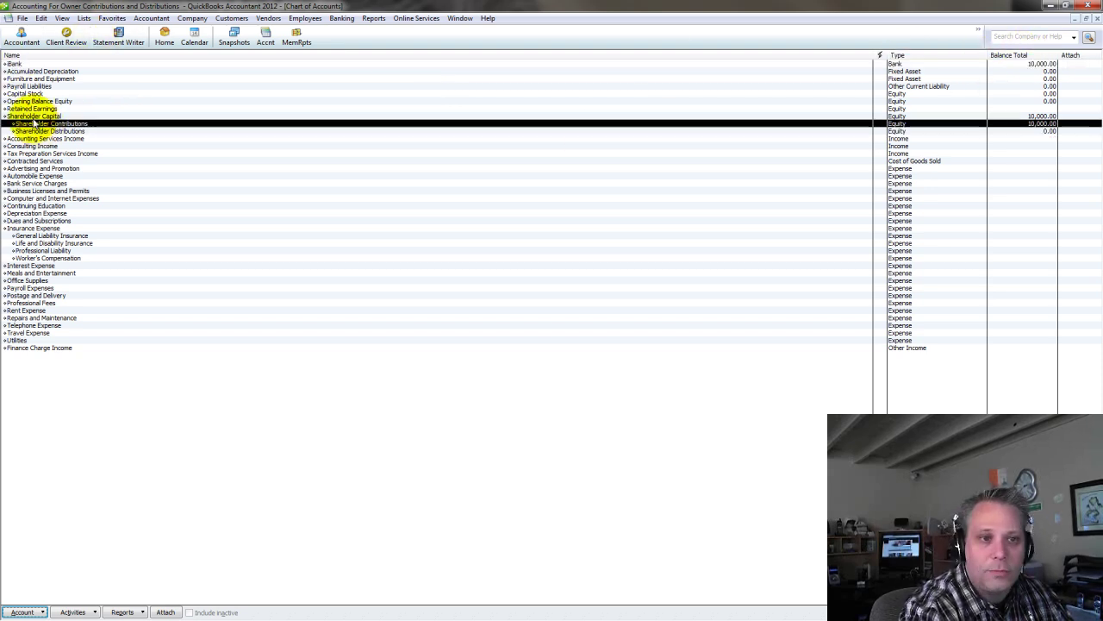
pyautogui.click(33, 117)
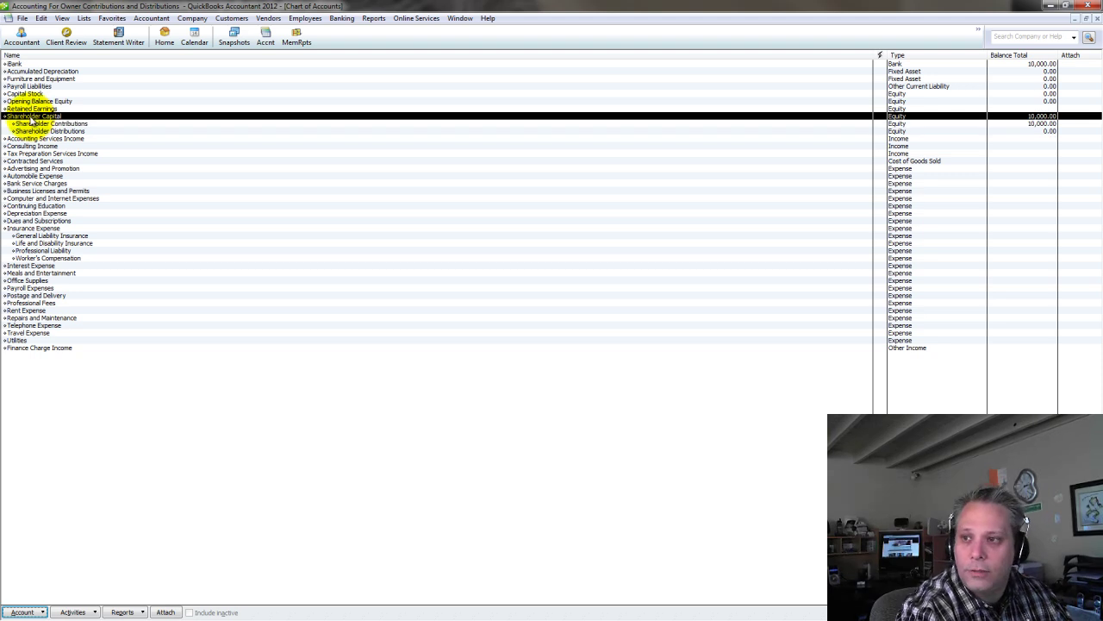
pyautogui.click(1086, 18)
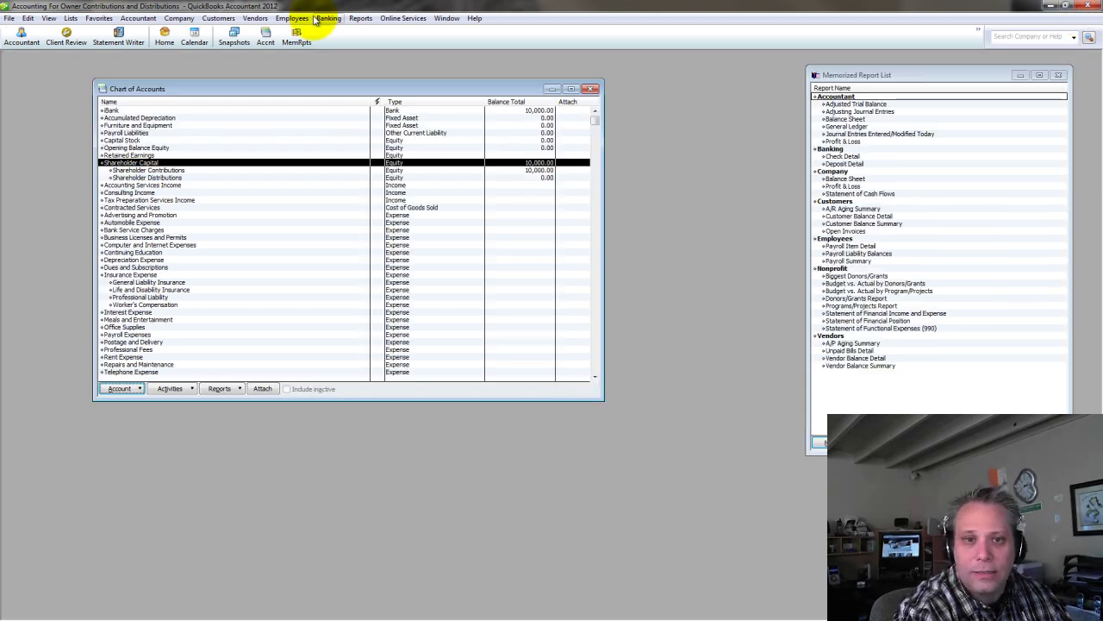
# Step: Run the memorized Company Balance Sheet report and arrange its enlarged window beside the chart of accounts
pyautogui.moveTo(167, 90); pyautogui.dragTo(104, 76)
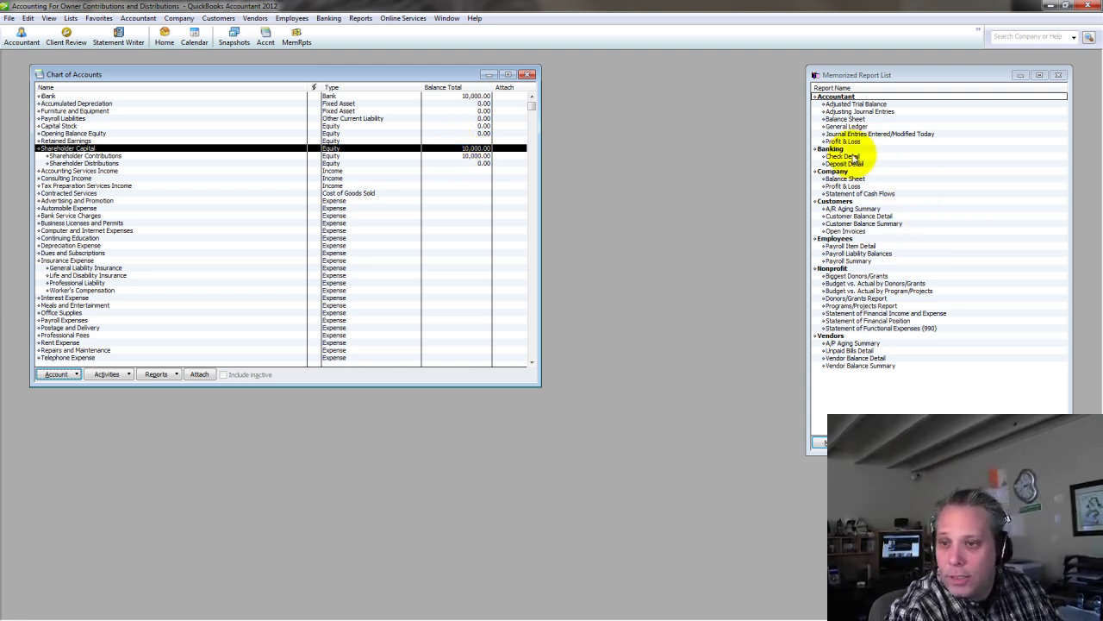
pyautogui.moveTo(332, 74); pyautogui.dragTo(304, 66)
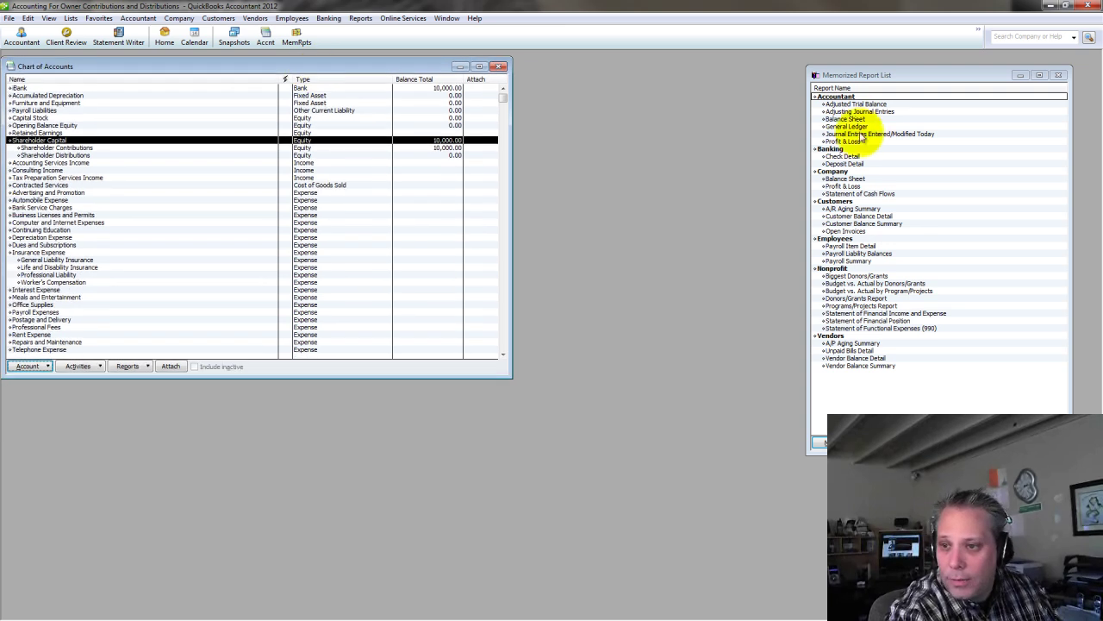
pyautogui.click(834, 172)
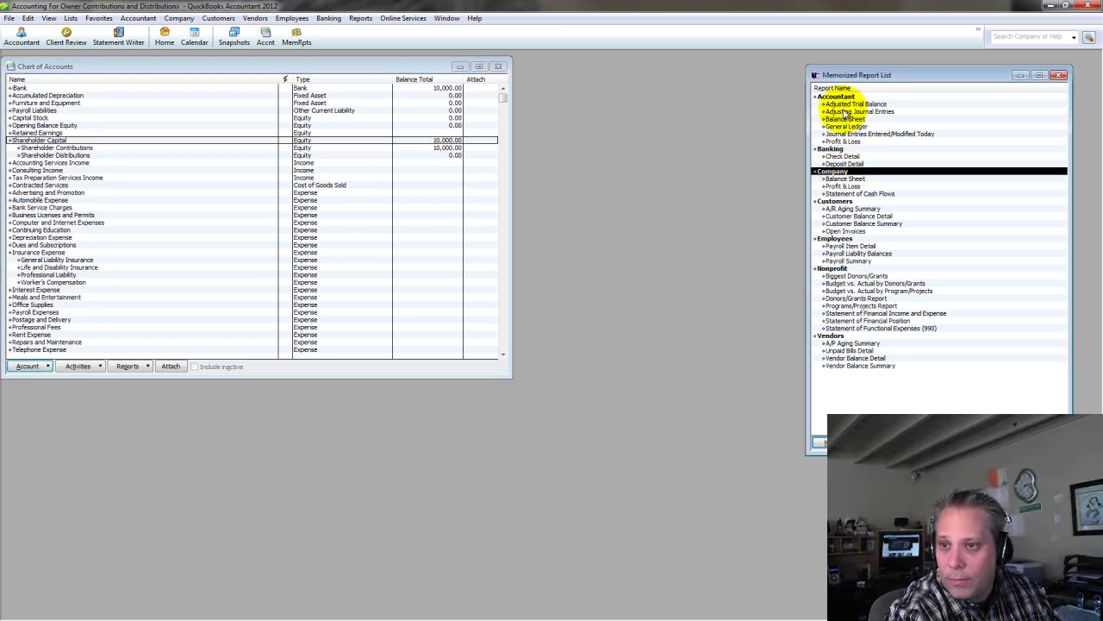
pyautogui.doubleClick(844, 179)
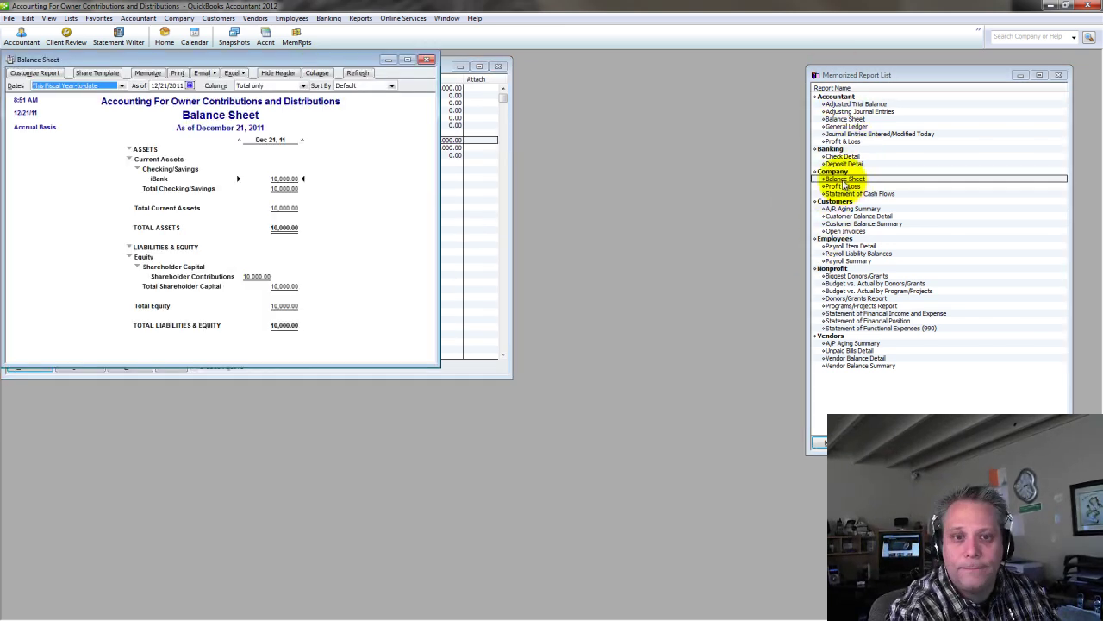
pyautogui.moveTo(169, 61); pyautogui.dragTo(721, 91)
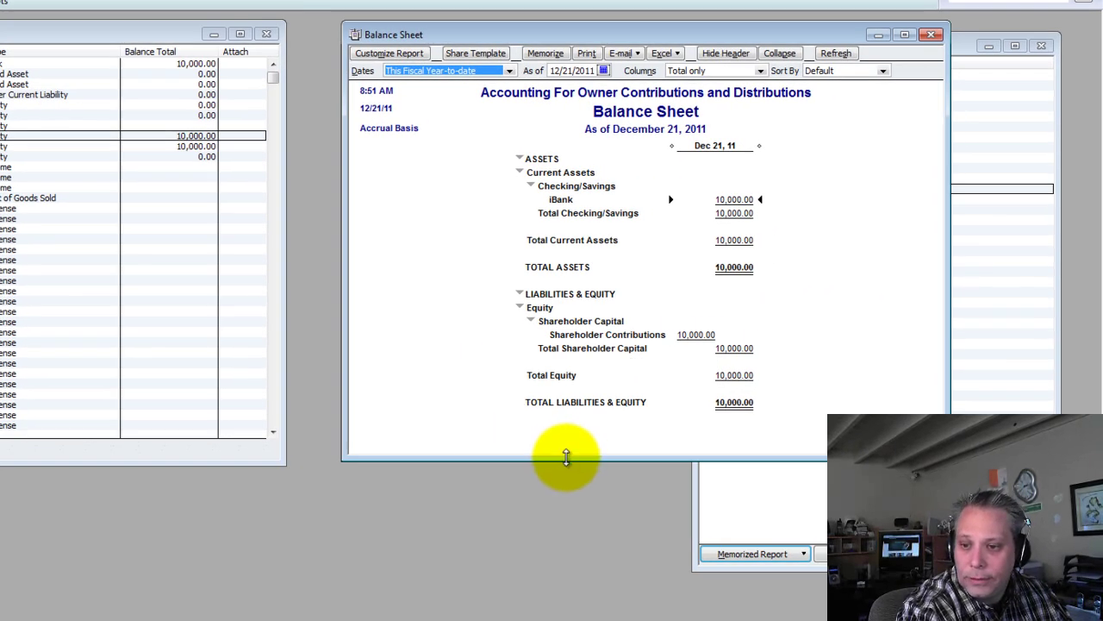
pyautogui.moveTo(565, 454); pyautogui.dragTo(566, 617)
# Step: Examine the iBank and Shareholder Contributions amounts on the Balance Sheet, collapsing and re-expanding its sections and subaccounts
pyautogui.click(732, 194)
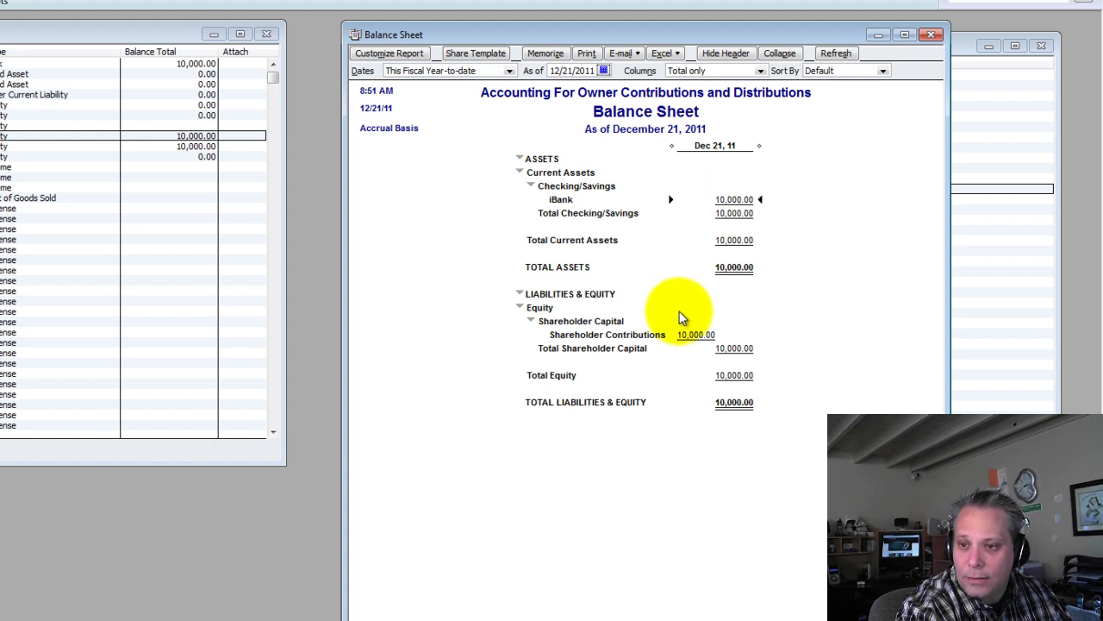
pyautogui.click(700, 334)
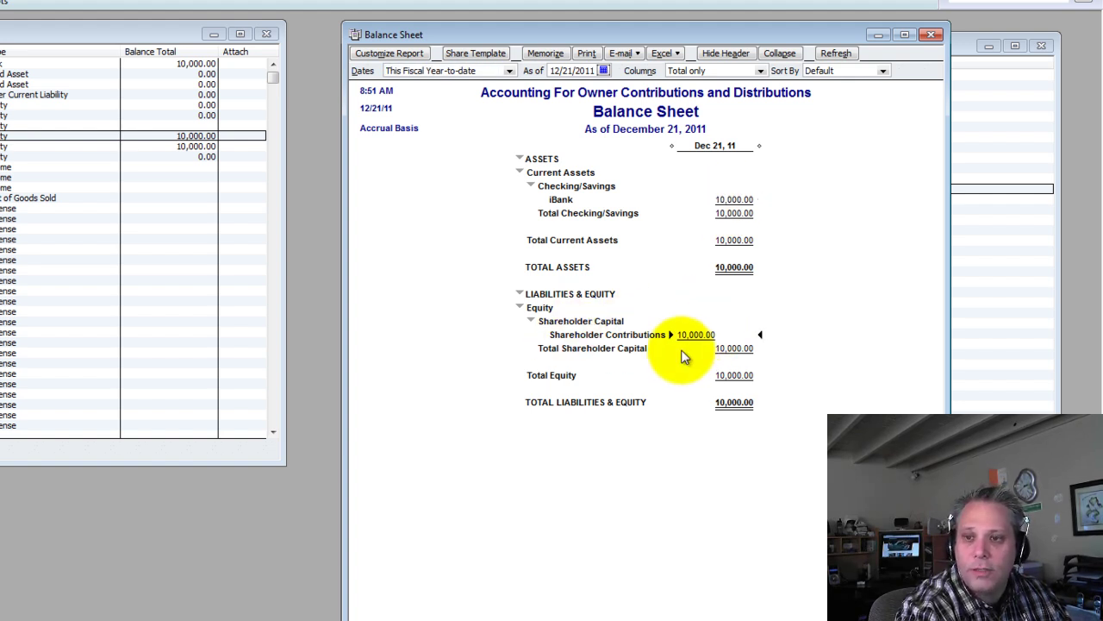
pyautogui.click(530, 187)
pyautogui.click(530, 187)
pyautogui.click(529, 185)
pyautogui.click(519, 172)
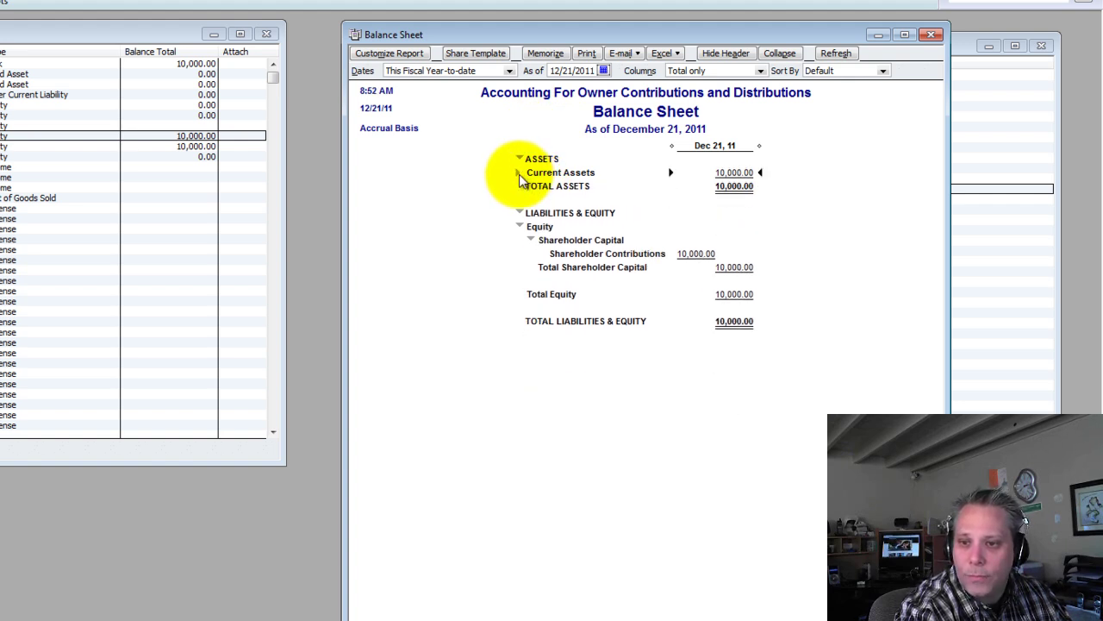
pyautogui.click(519, 172)
pyautogui.click(530, 185)
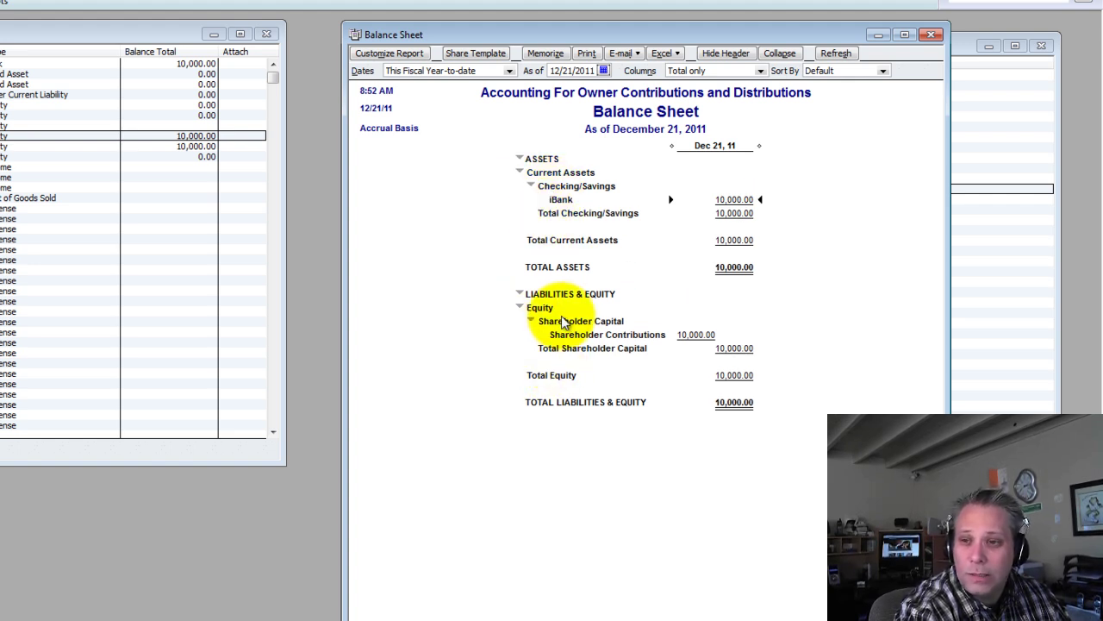
pyautogui.click(779, 54)
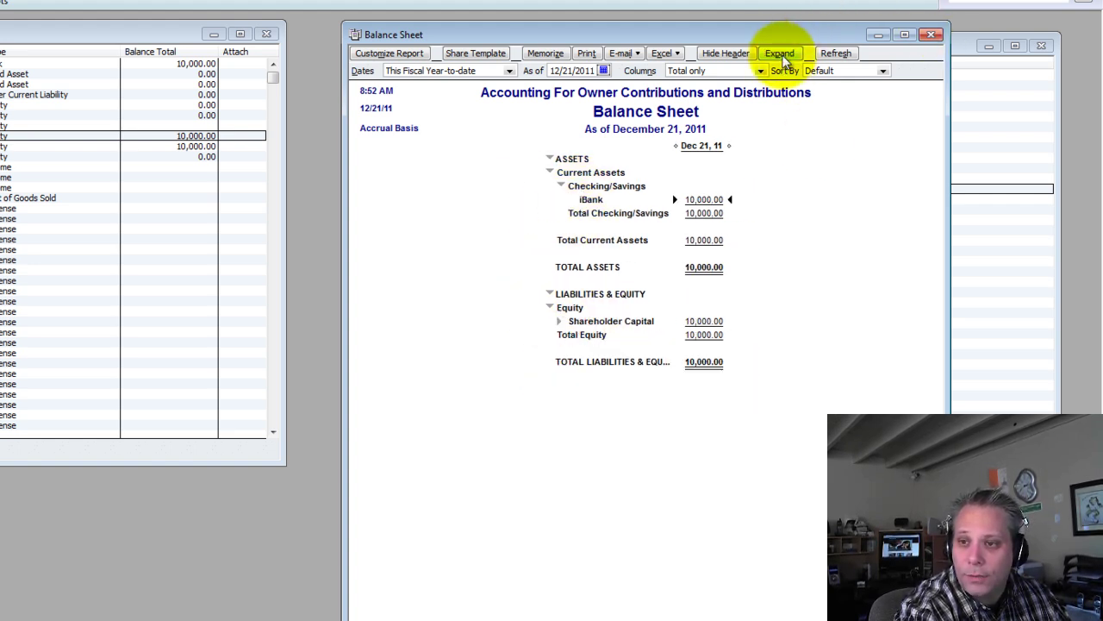
pyautogui.click(779, 54)
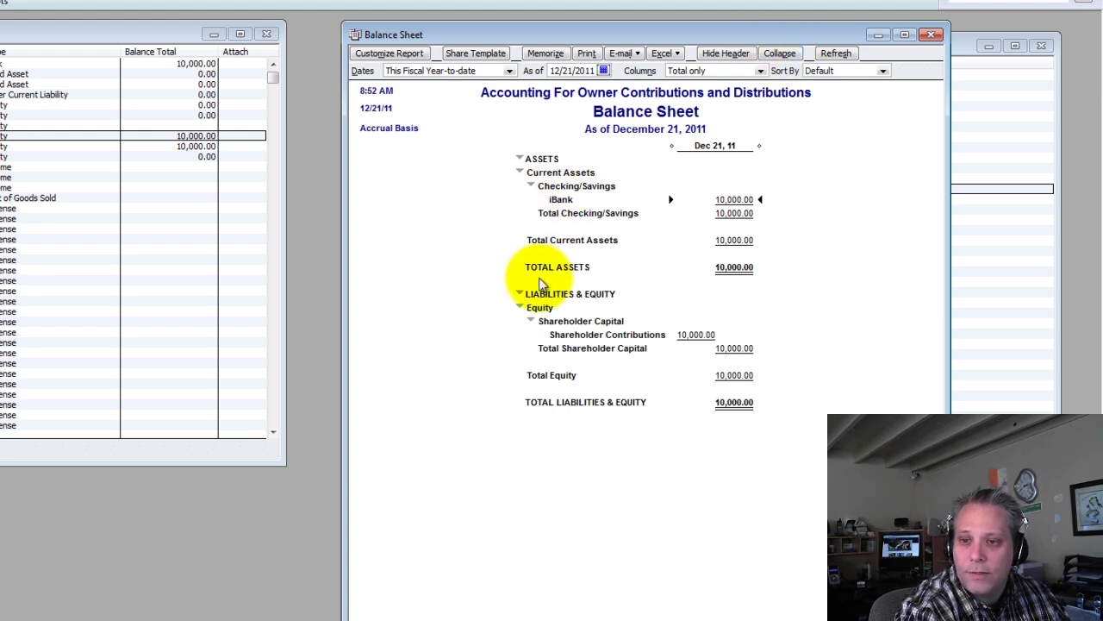
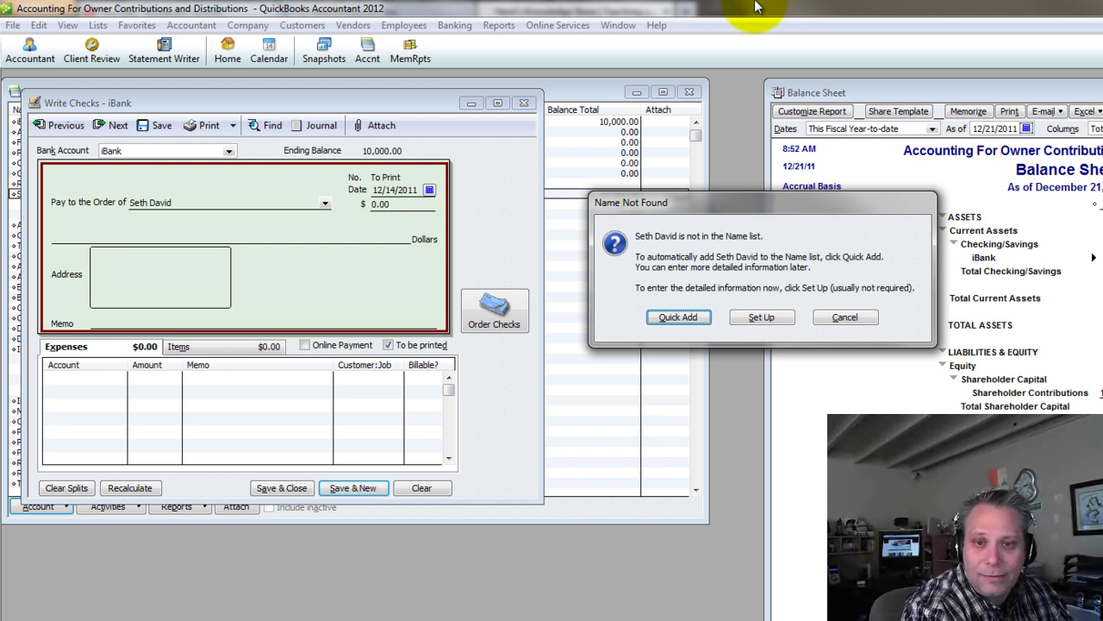
# Step: Quick-add the shareholder payee to the name list and set the check amount to 5,000
pyautogui.press('Down')
pyautogui.press('Down')
pyautogui.press('Up')
pyautogui.press('Up')
pyautogui.press('Return')
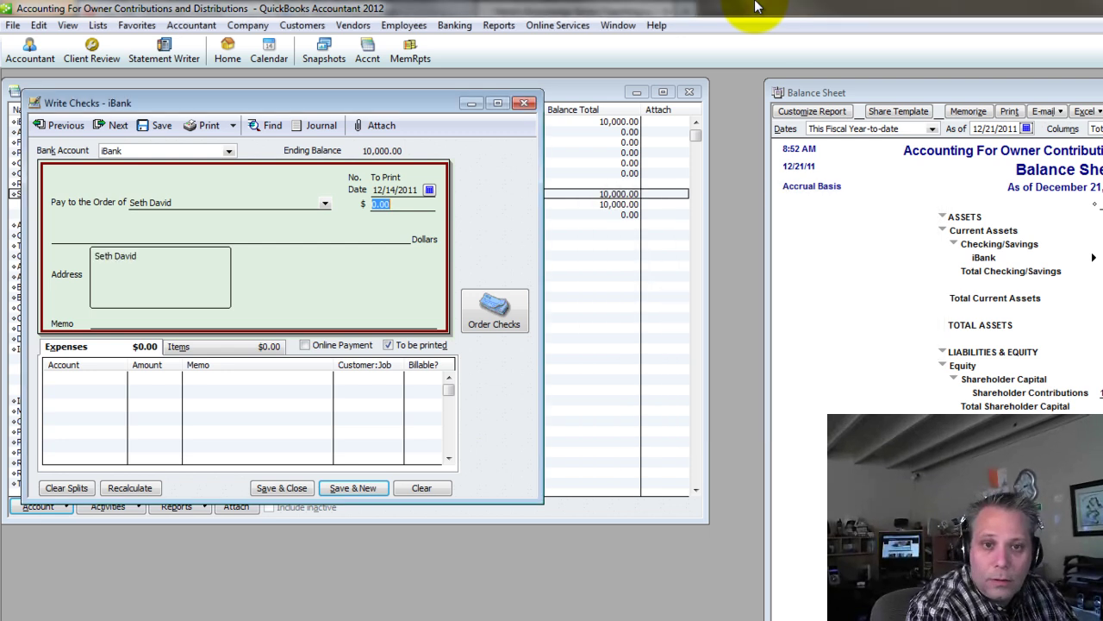
pyautogui.write('5000')
pyautogui.press('Tab')
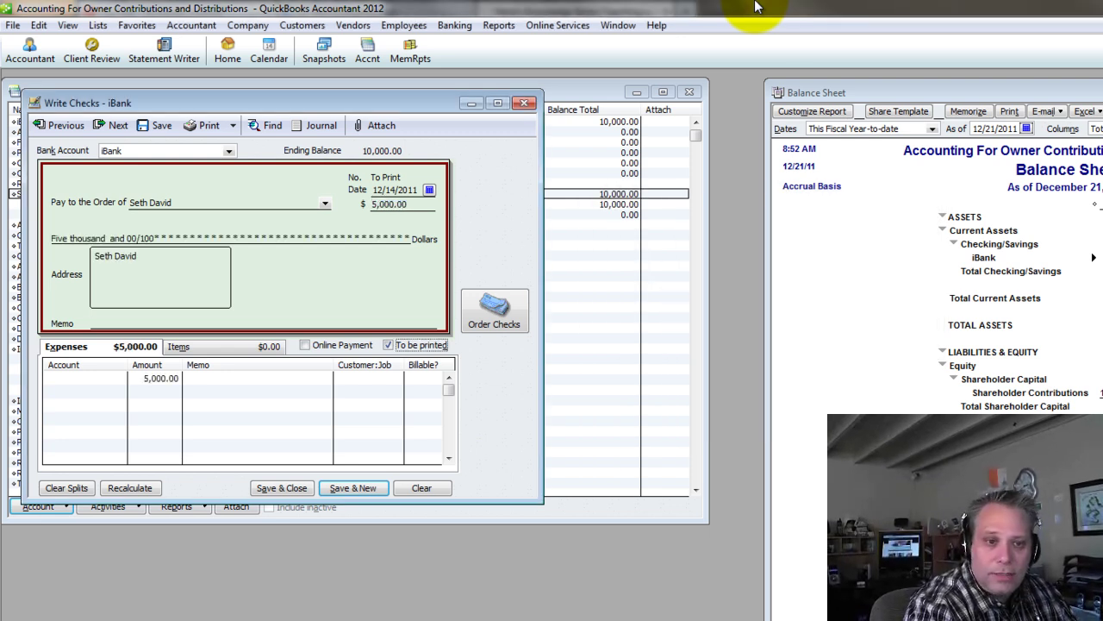
pyautogui.press('Tab')
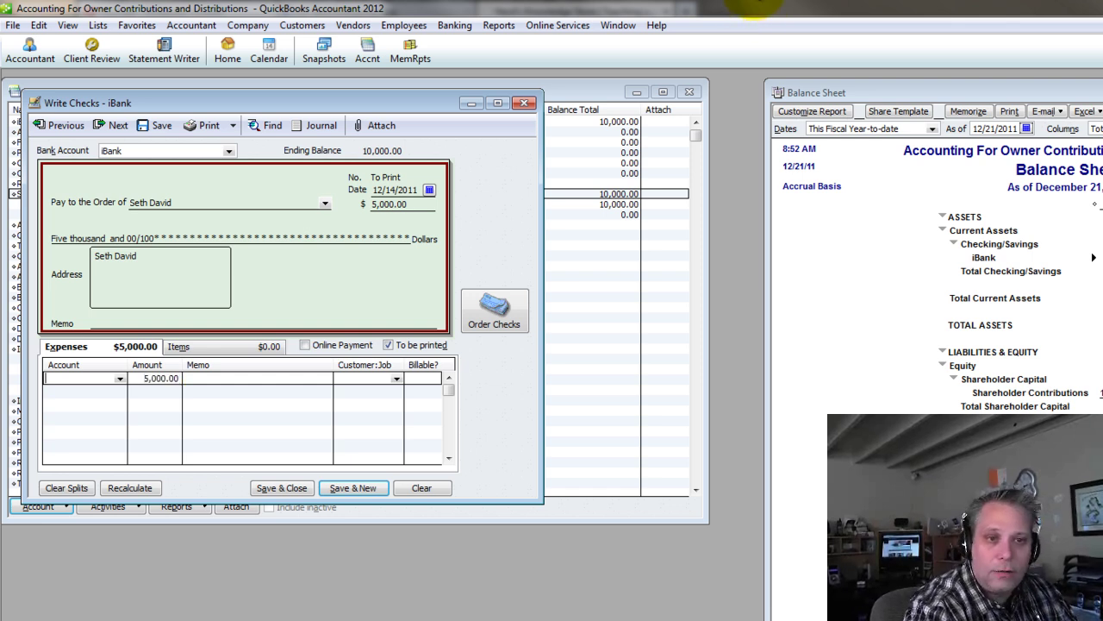
# Step: Enlarge the check window and Account column, and assign the expense line to Shareholder Distributions under Shareholder Capital
pyautogui.moveTo(220, 104); pyautogui.dragTo(503, 126)
pyautogui.moveTo(824, 521); pyautogui.dragTo(1100, 617)
pyautogui.moveTo(411, 401); pyautogui.dragTo(491, 402)
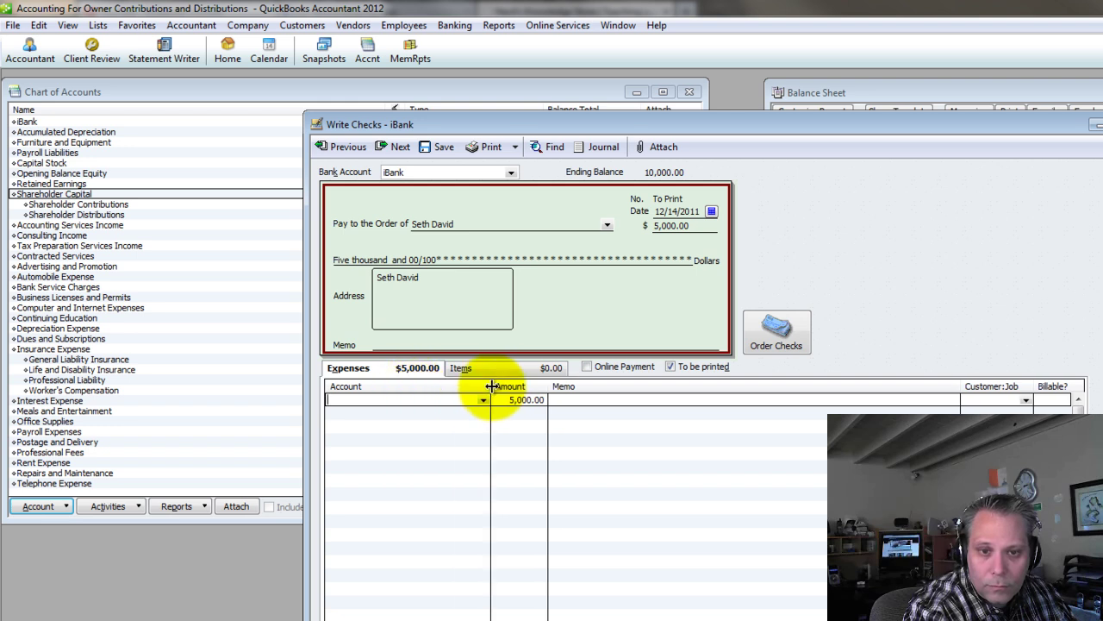
pyautogui.write('S')
pyautogui.press('BackSpace')
pyautogui.press('BackSpace')
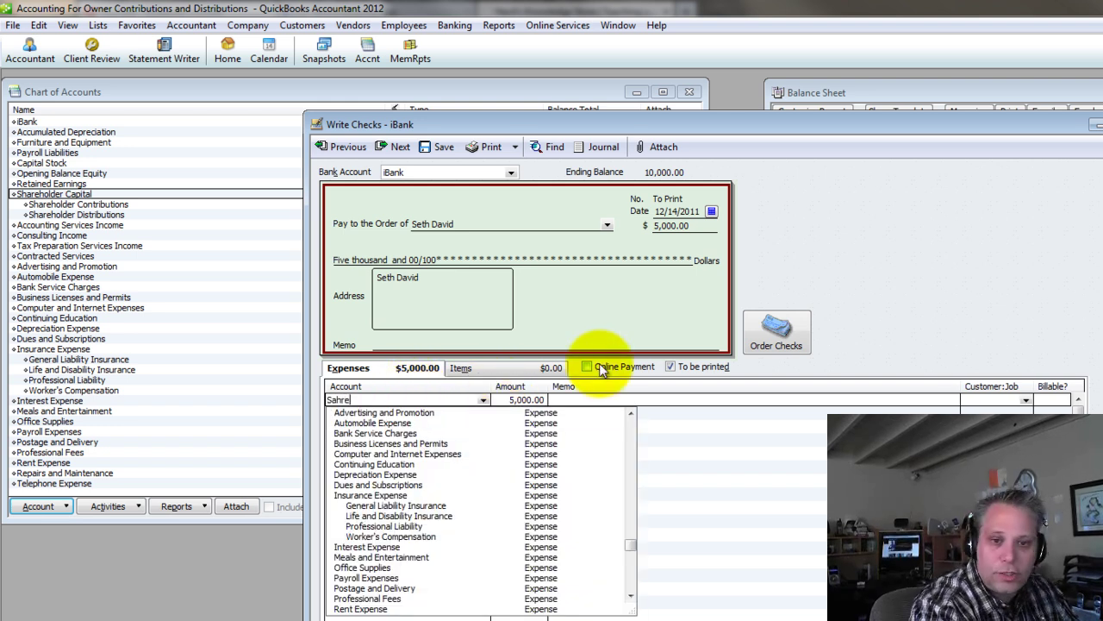
pyautogui.write('S')
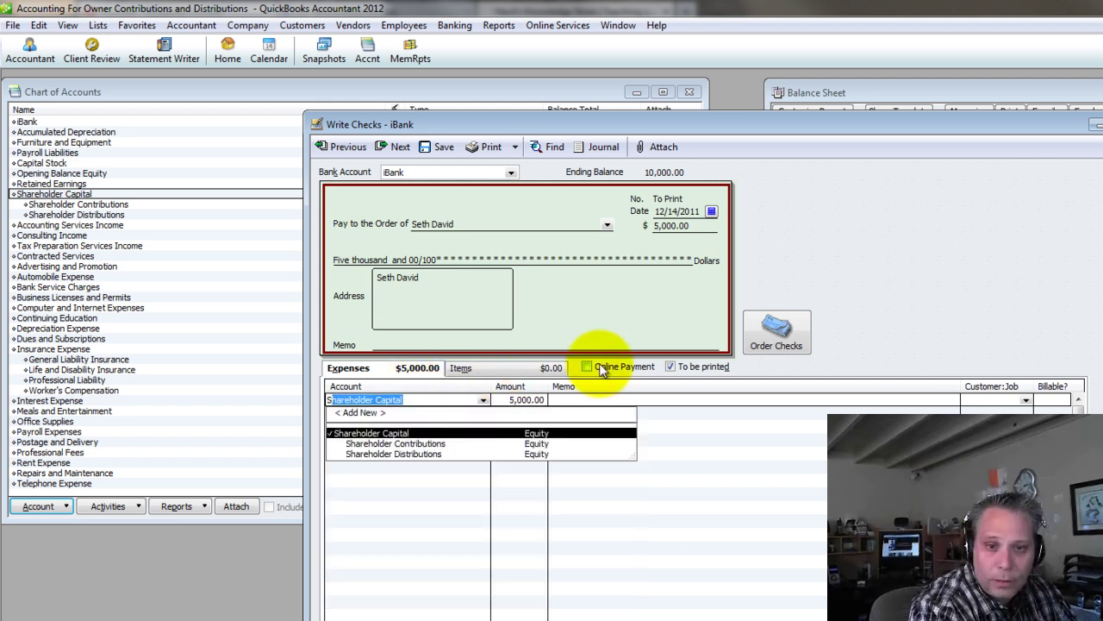
pyautogui.press('Down')
pyautogui.press('Down')
pyautogui.press('Tab')
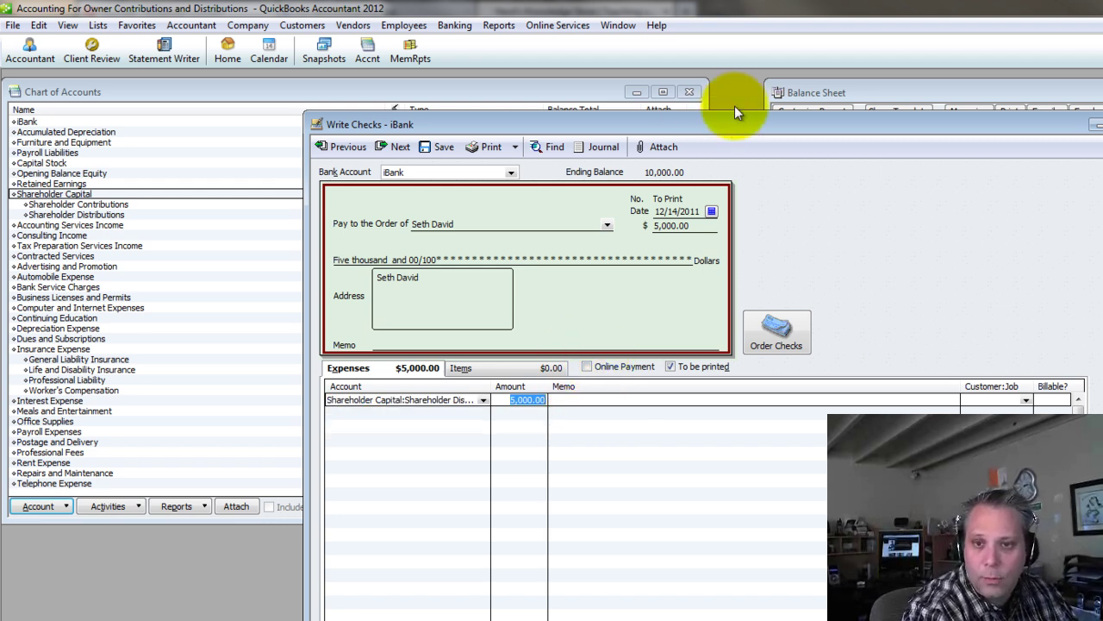
# Step: Move and shrink the check window to uncover the Balance Sheet, and save and close the distribution check
pyautogui.moveTo(713, 125); pyautogui.dragTo(450, 219)
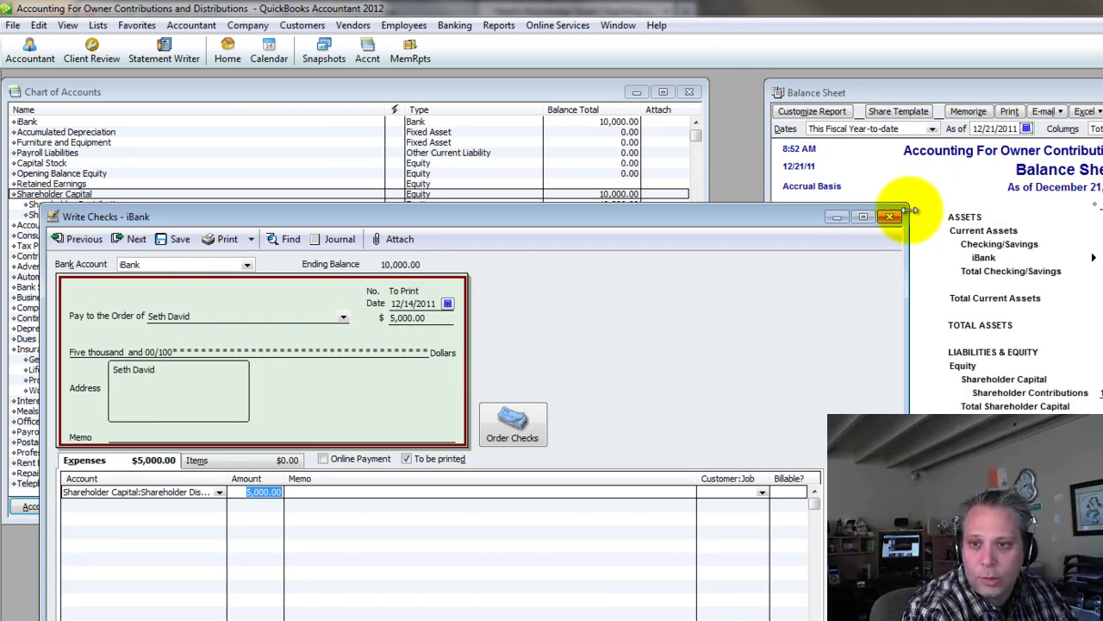
pyautogui.moveTo(907, 211); pyautogui.dragTo(822, 256)
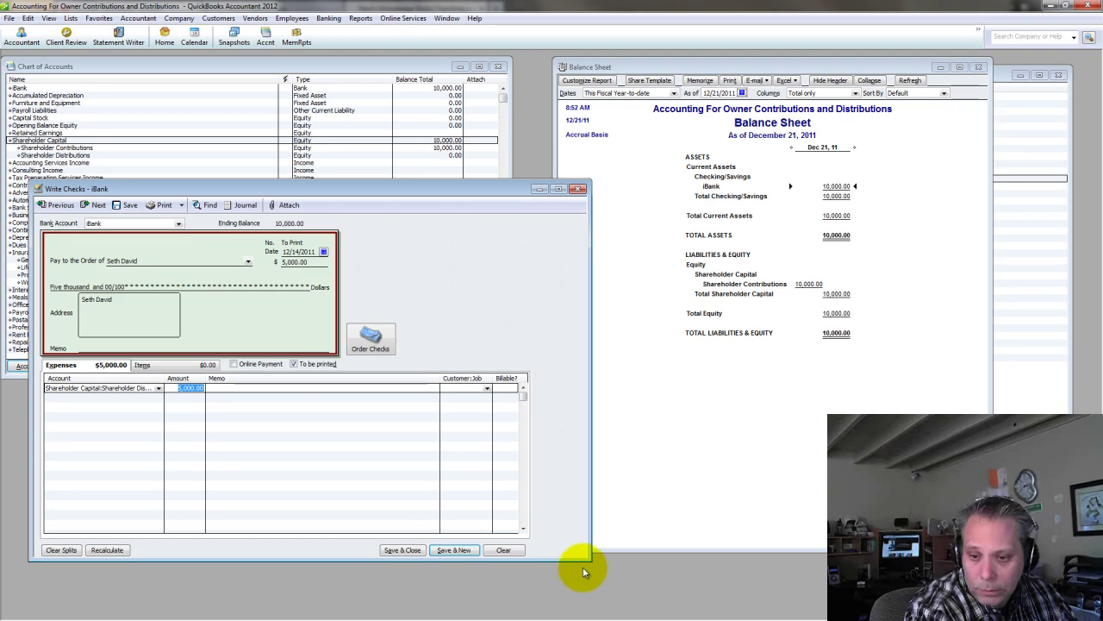
pyautogui.moveTo(582, 567); pyautogui.dragTo(497, 571)
pyautogui.click(307, 557)
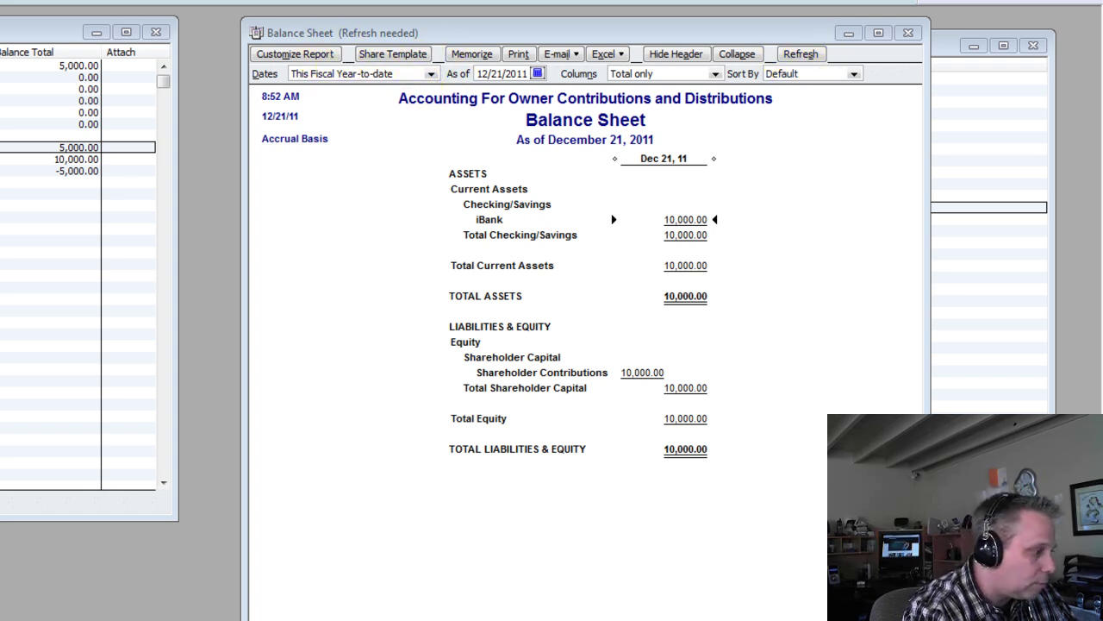
# Step: Refresh the Balance Sheet and examine its Shareholder Contributions, Shareholder Distributions and Total Shareholder Capital lines against Shareholder Capital in the Chart of Accounts
pyautogui.moveTo(758, 426); pyautogui.dragTo(13, 266)
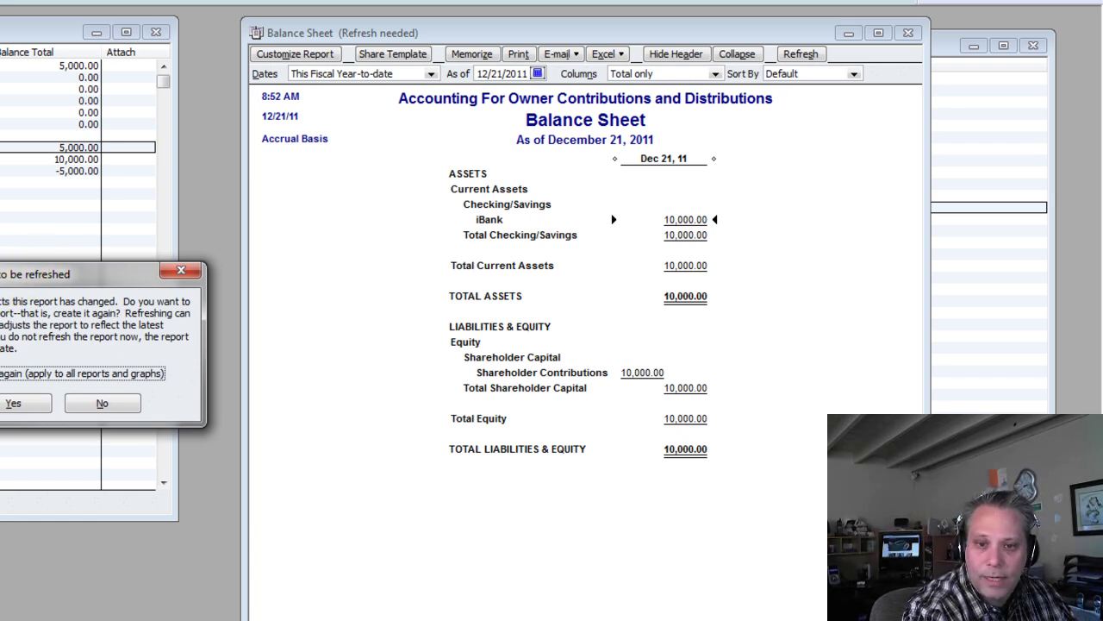
pyautogui.click(17, 405)
pyautogui.click(676, 372)
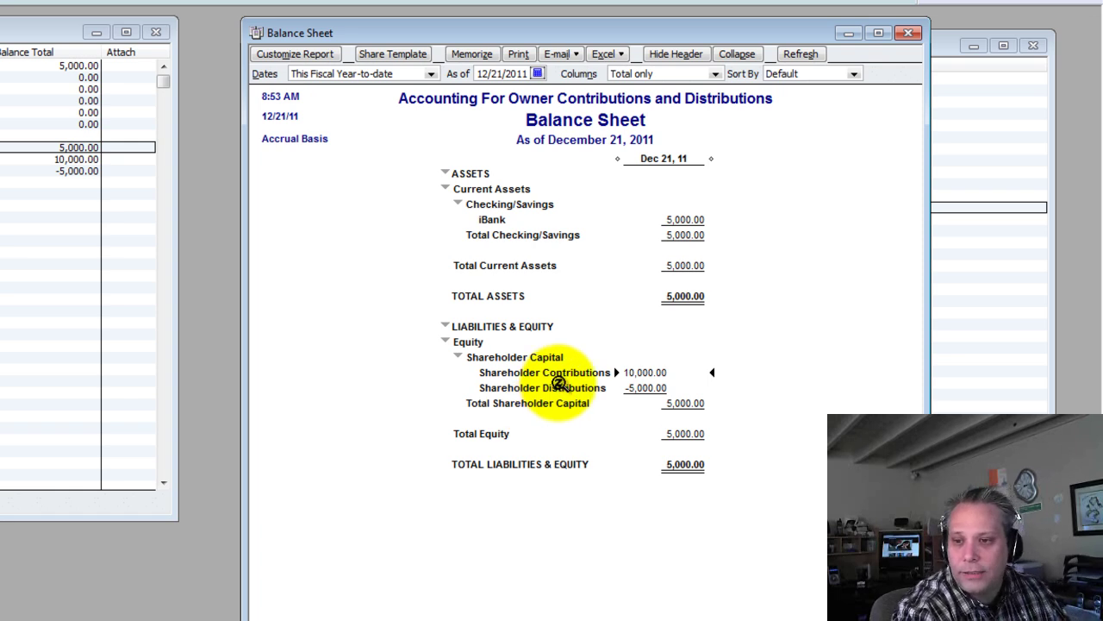
pyautogui.click(646, 386)
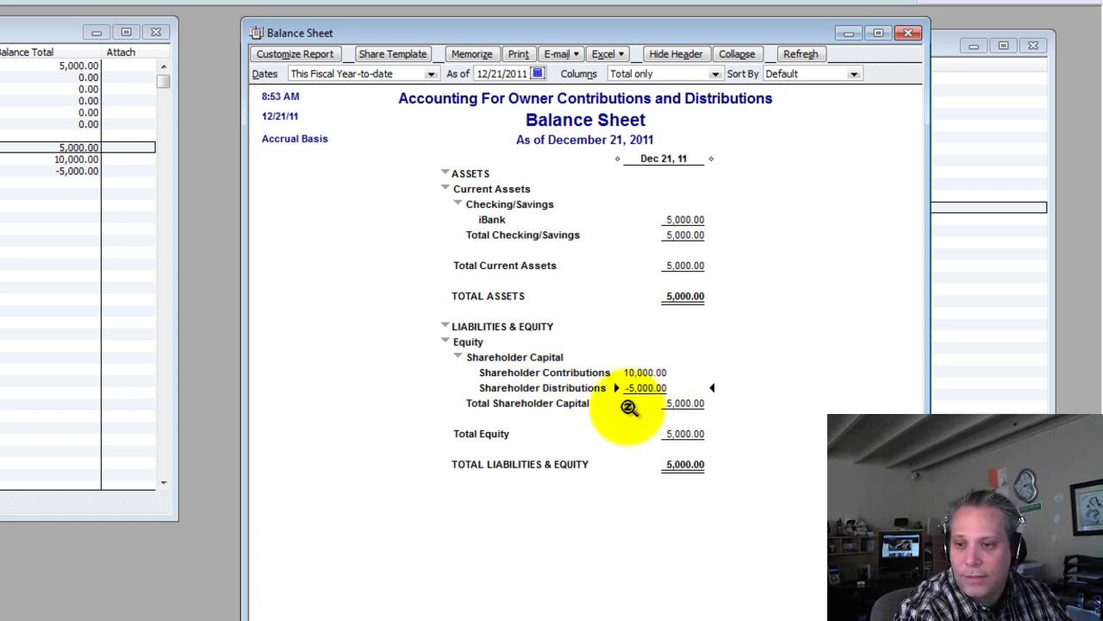
pyautogui.click(684, 405)
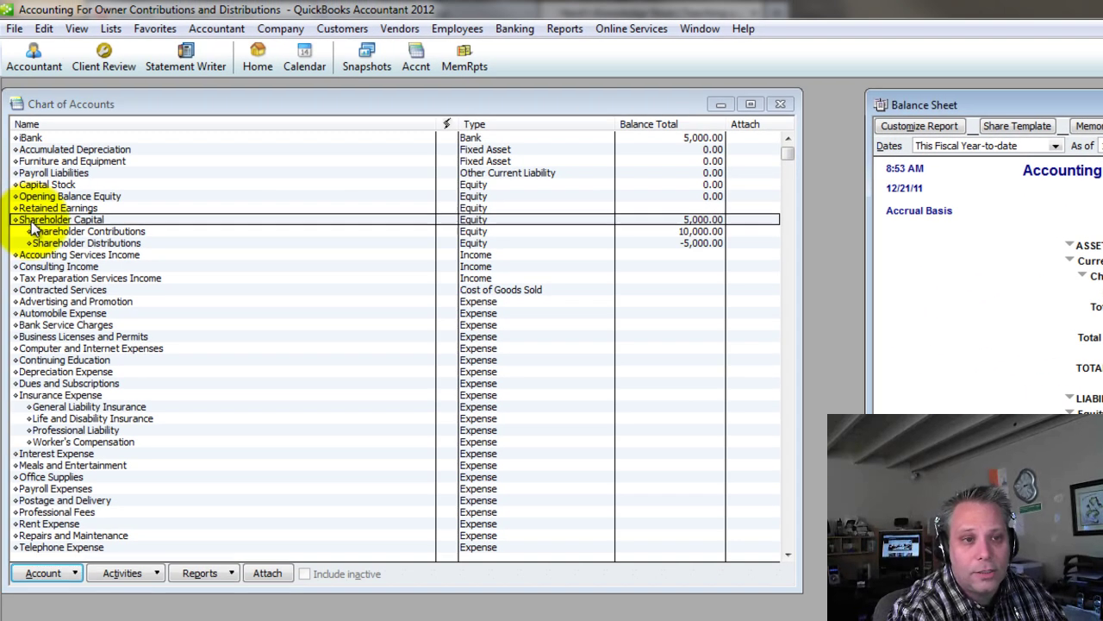
pyautogui.click(60, 219)
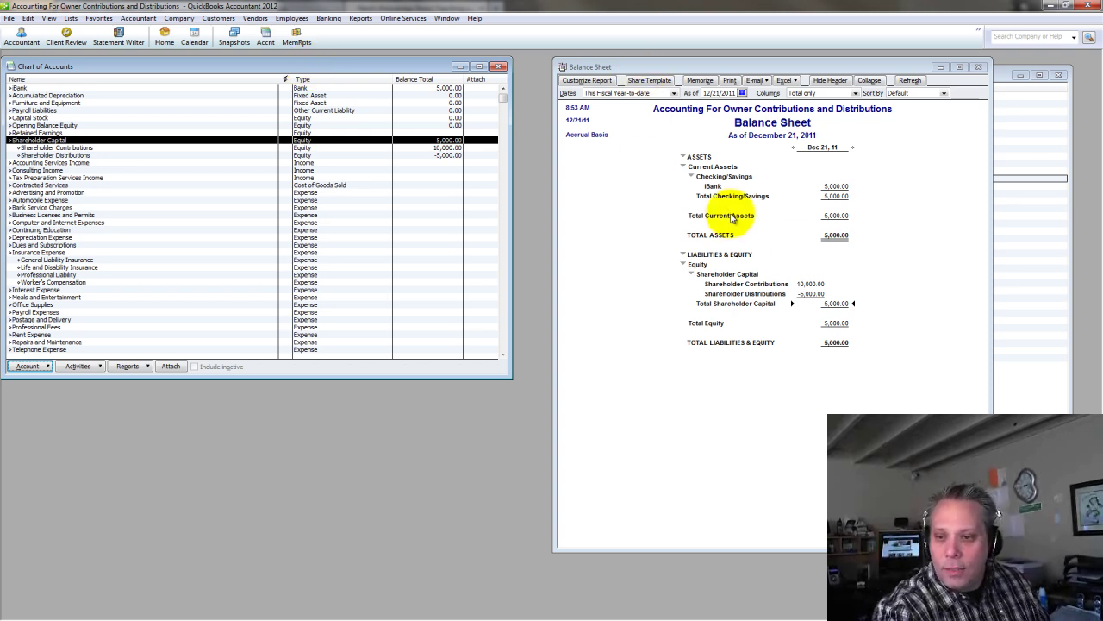
pyautogui.click(808, 285)
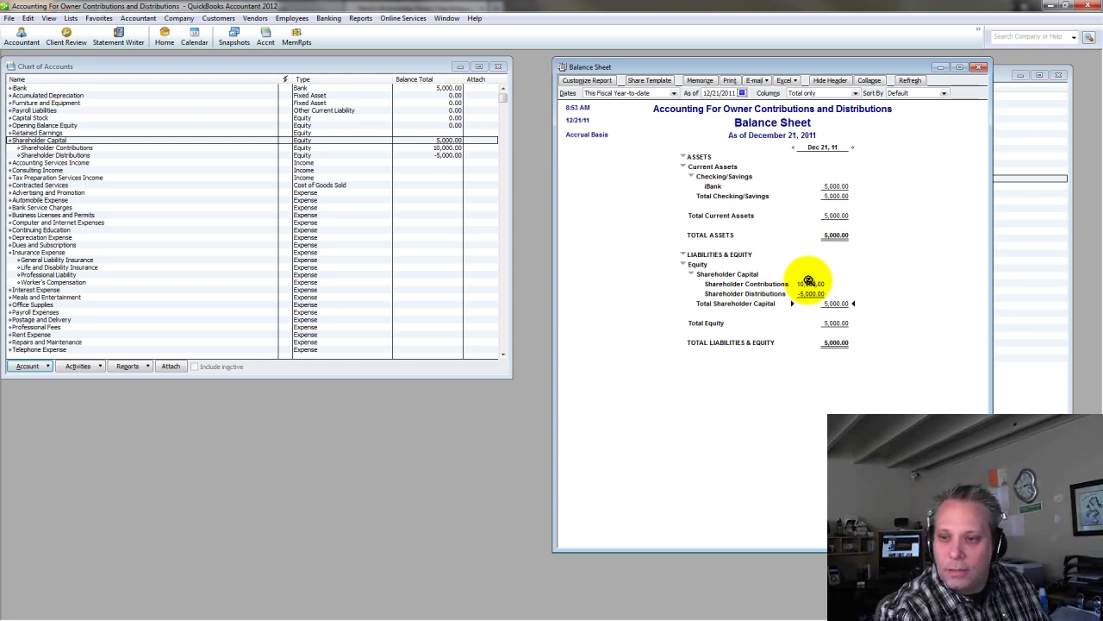
pyautogui.click(809, 283)
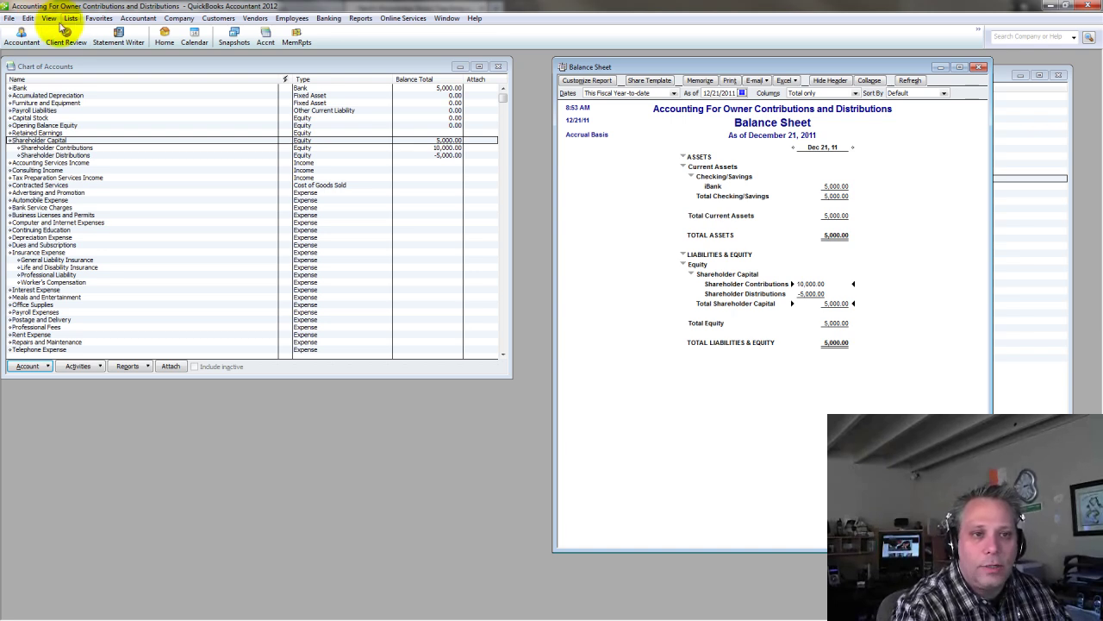
# Step: Add a new Bank-type account named Petty Cash to the Chart of Accounts
pyautogui.click(66, 68)
pyautogui.click(27, 18)
pyautogui.click(73, 118)
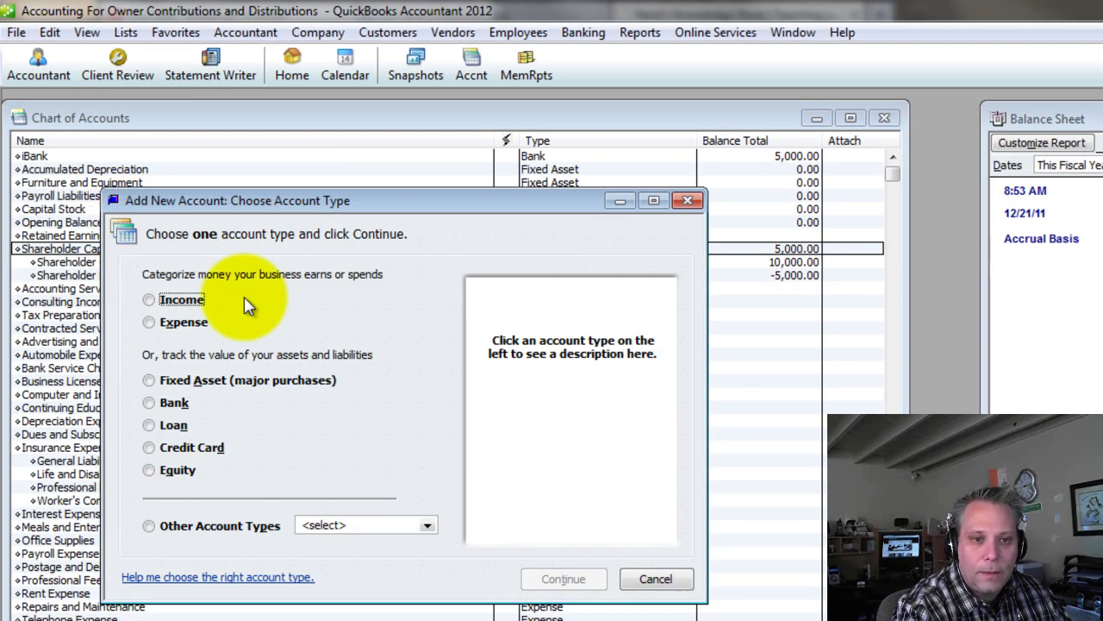
pyautogui.click(173, 402)
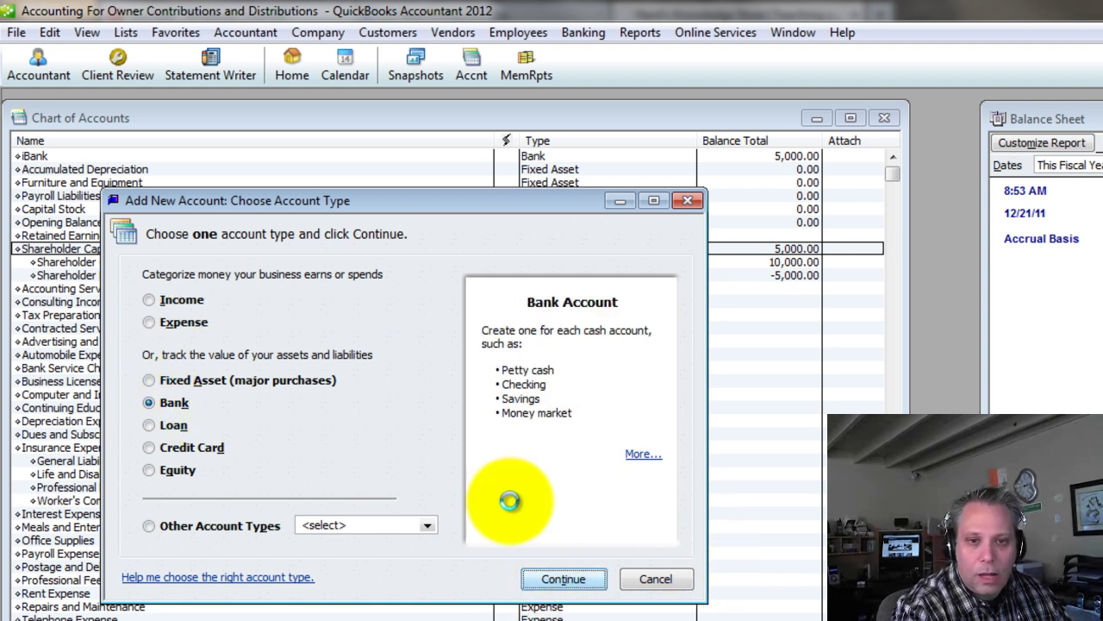
pyautogui.click(560, 579)
pyautogui.write('Petty Cash')
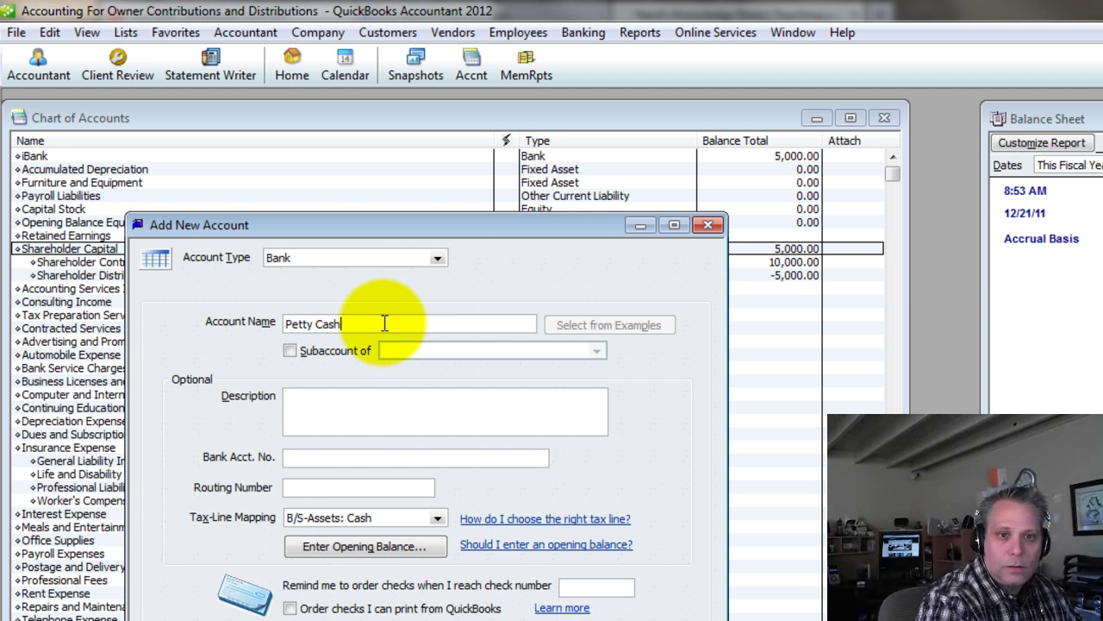
pyautogui.press('Return')
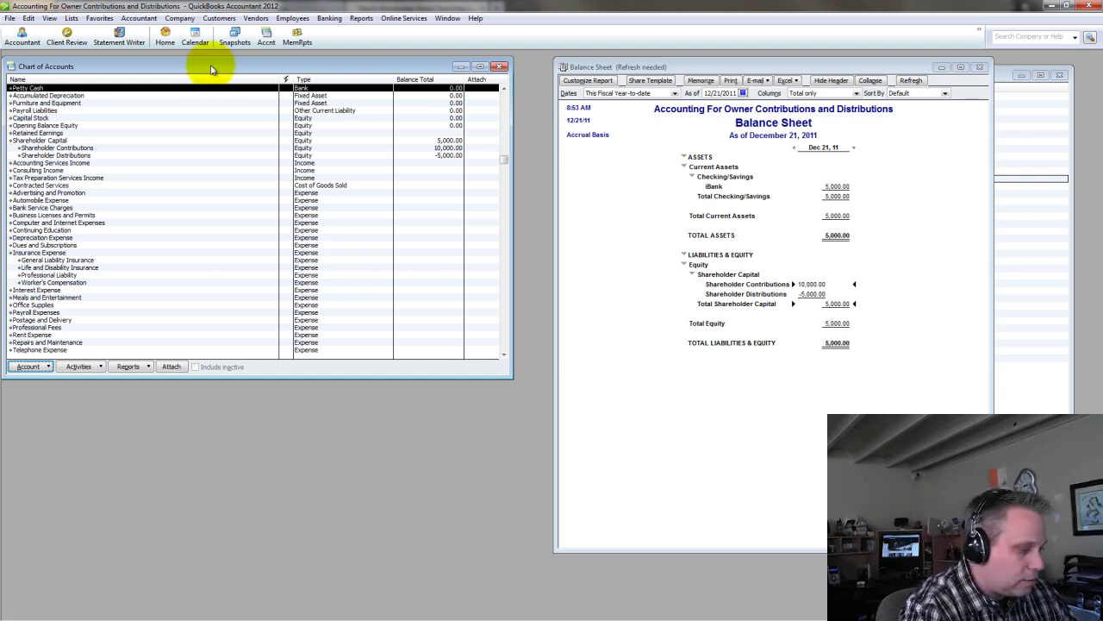
# Step: Start a new check drawn on Petty Cash, turn off To be printed, and set the check number to CASH
pyautogui.hotkey('ctrl', 'w')
pyautogui.moveTo(209, 189); pyautogui.dragTo(517, 163)
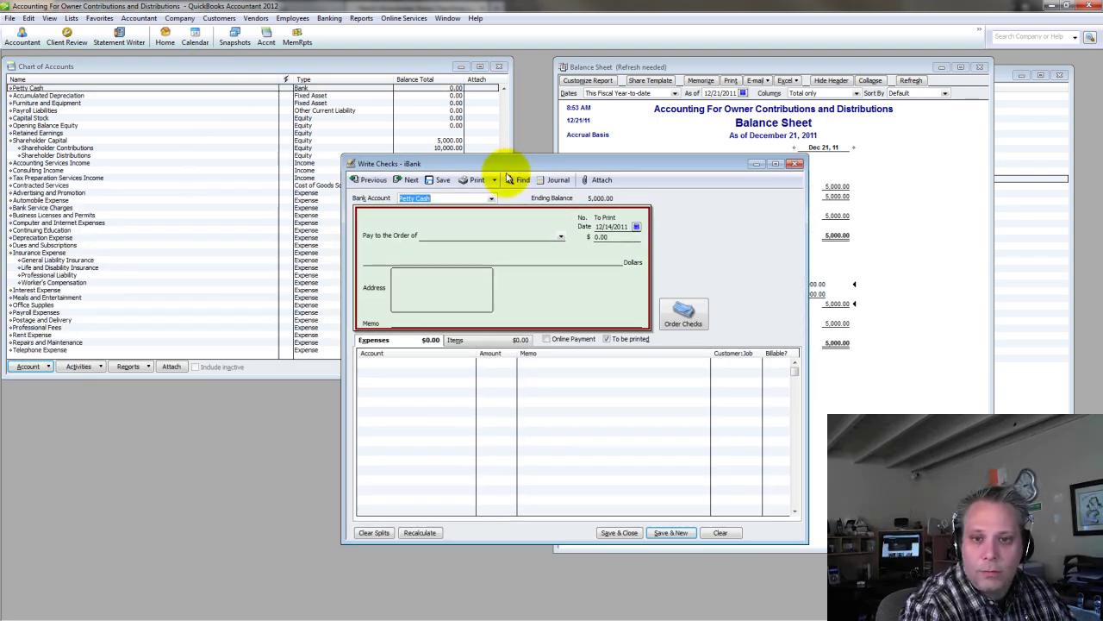
pyautogui.click(444, 197)
pyautogui.press('Tab')
pyautogui.click(544, 277)
pyautogui.click(607, 340)
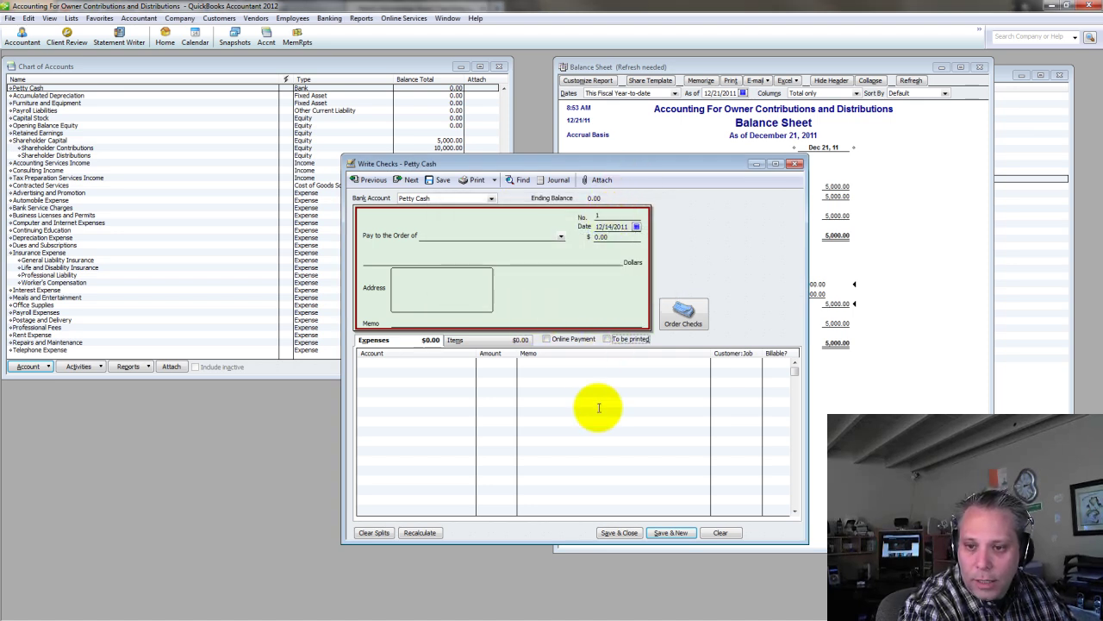
pyautogui.click(607, 216)
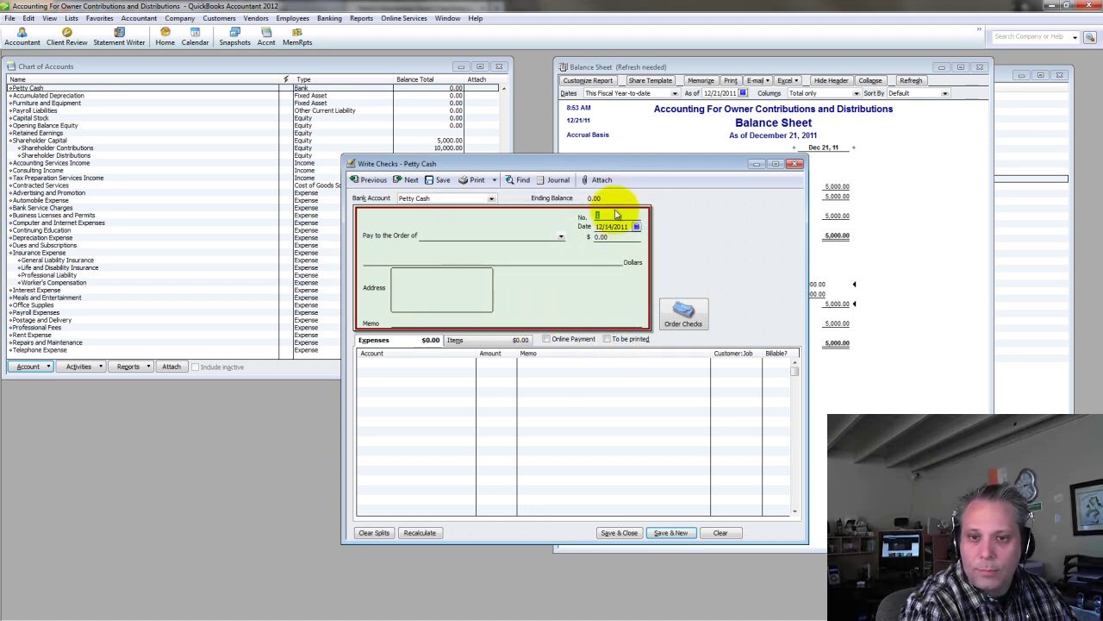
pyautogui.write('CASH')
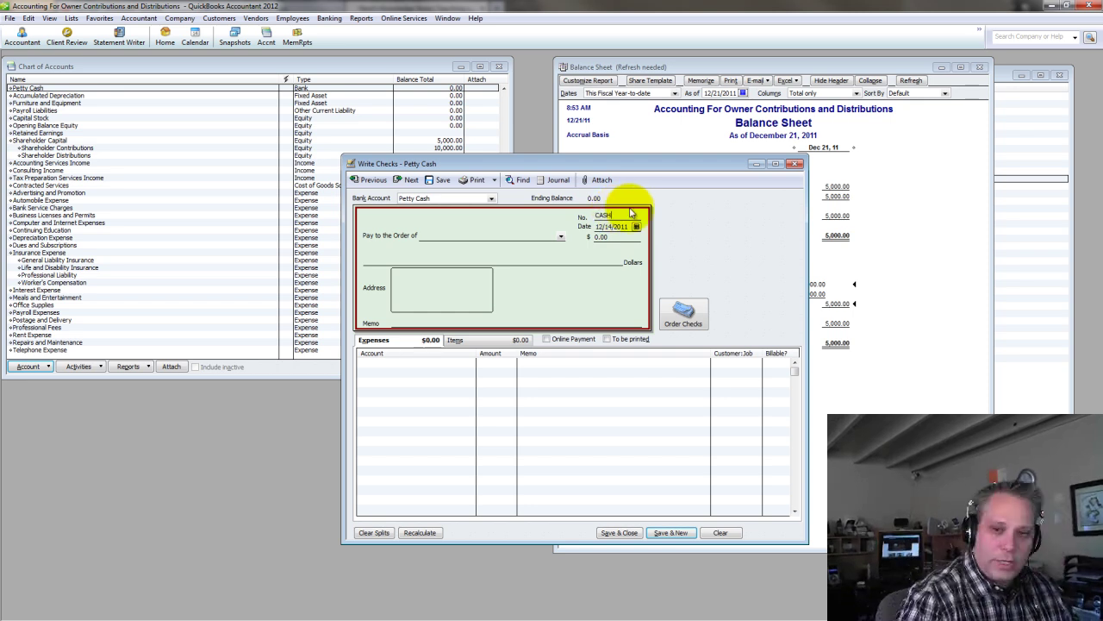
pyautogui.press('Tab')
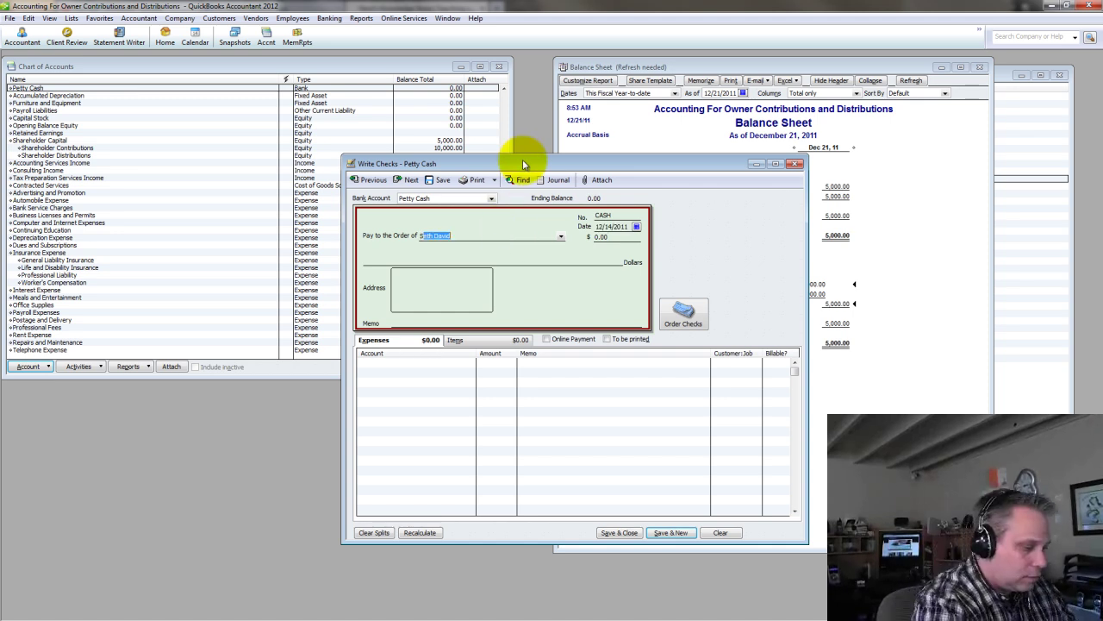
# Step: Enter Staples as the check's payee and quick-add it to the name list as a vendor
pyautogui.write('Staple')
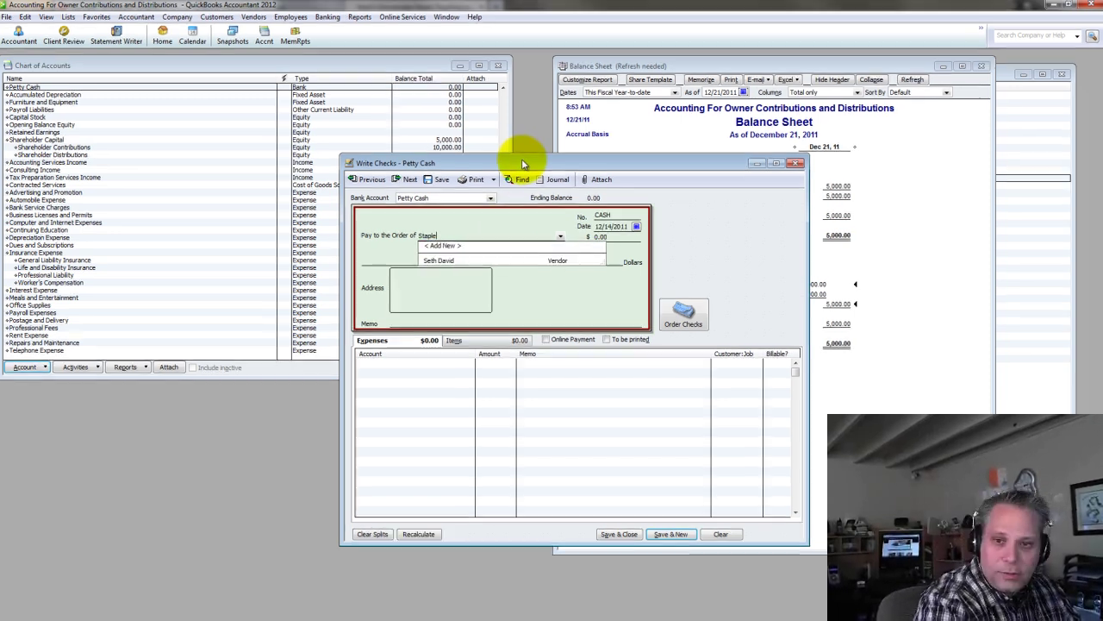
pyautogui.write('s')
pyautogui.press('Tab')
pyautogui.press('Return')
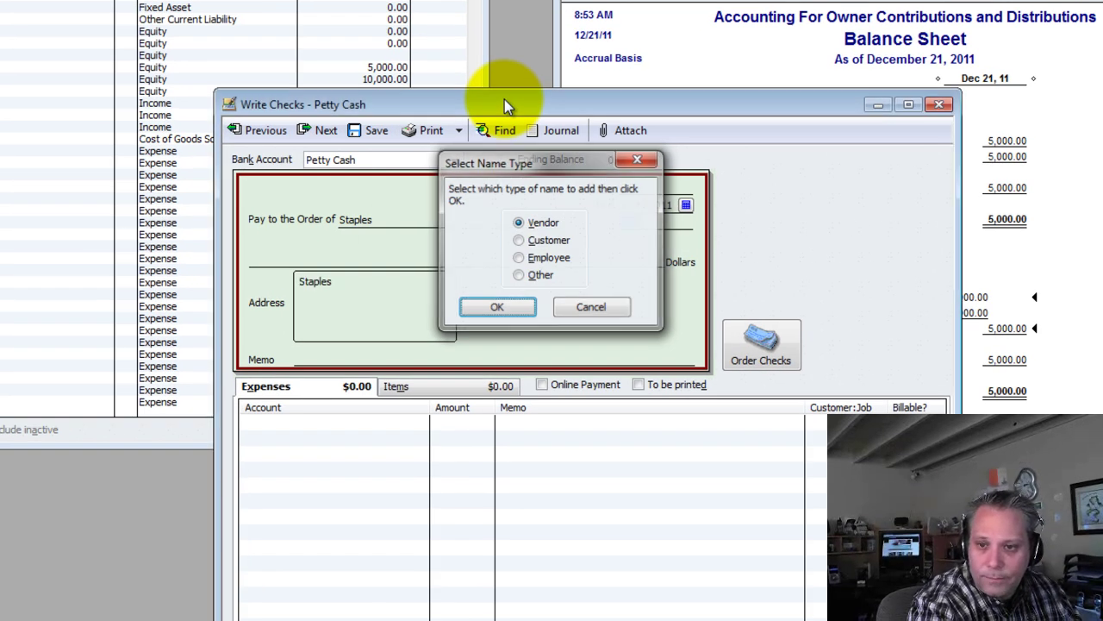
pyautogui.press('Return')
# Step: Set the Staples check amount to 200, assign the expense line to Office Supplies, and save the check
pyautogui.write('200')
pyautogui.press('Tab')
pyautogui.press('Tab')
pyautogui.press('Tab')
pyautogui.press('Tab')
pyautogui.write('Offic')
pyautogui.press('Tab')
pyautogui.press('Tab')
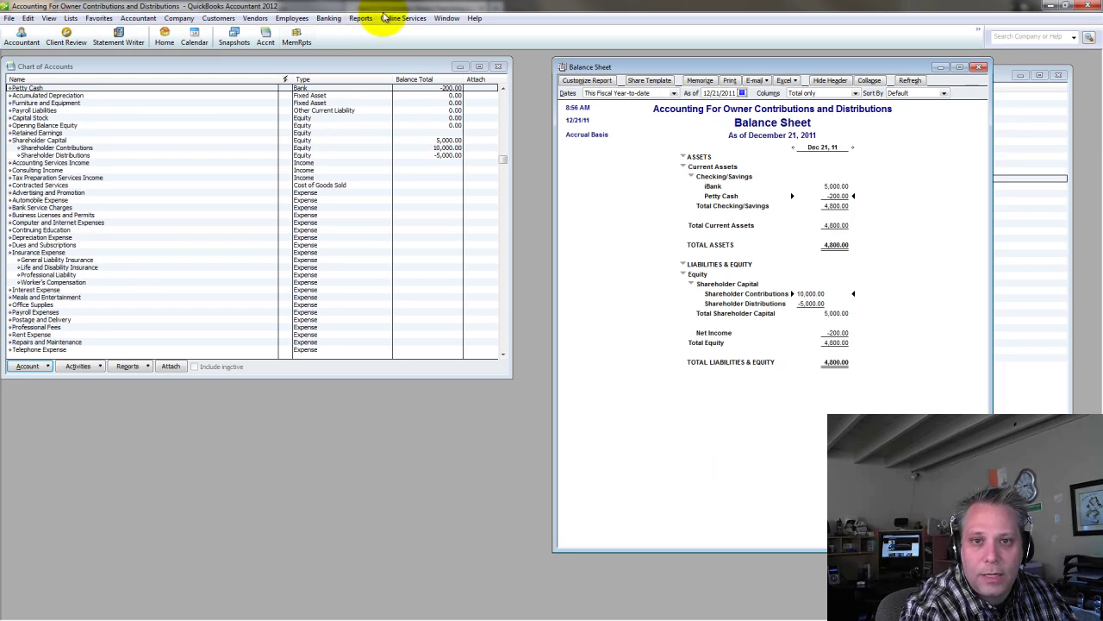
# Step: Open the Profit & Loss report, enlarge and reposition it beside the Balance Sheet, and examine the Petty Cash amount
pyautogui.click(360, 18)
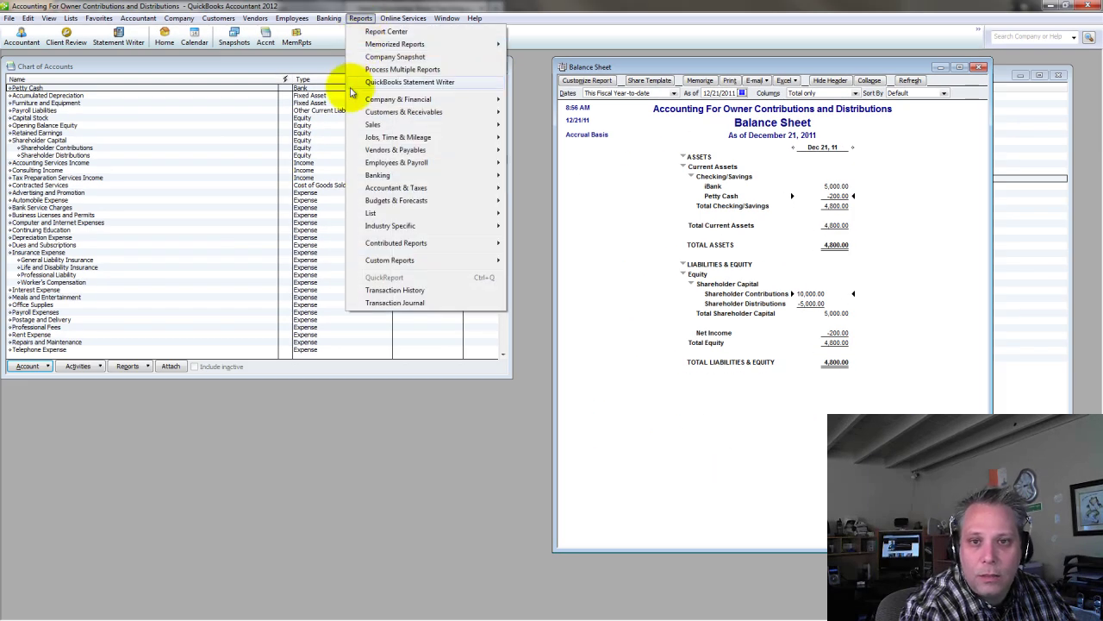
pyautogui.moveTo(396, 98)
pyautogui.click(528, 98)
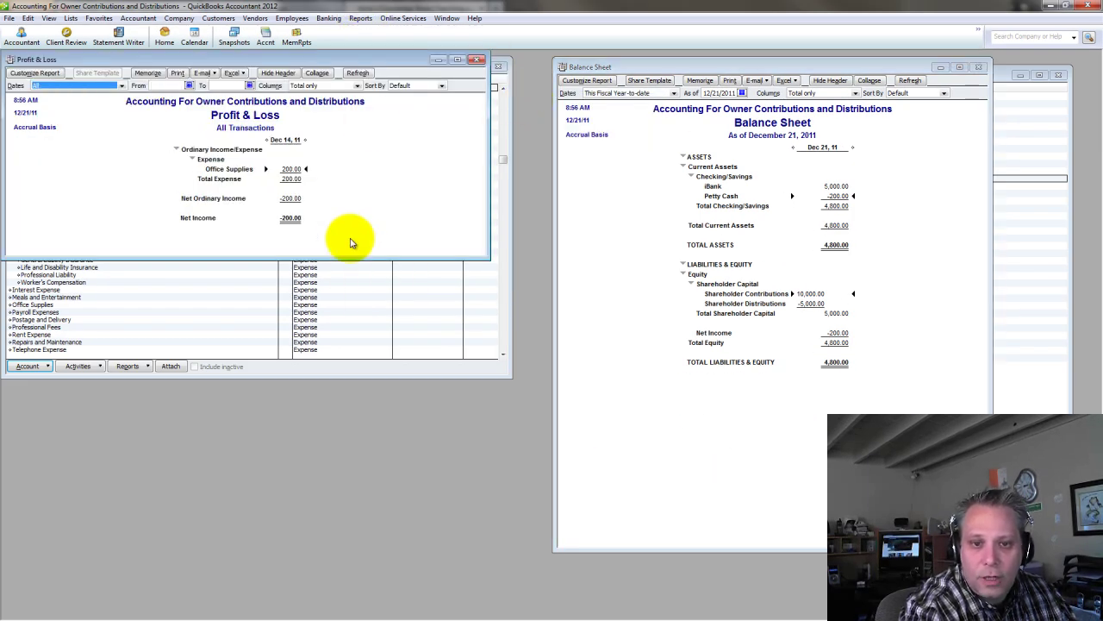
pyautogui.moveTo(419, 256); pyautogui.dragTo(414, 500)
pyautogui.moveTo(254, 66); pyautogui.dragTo(260, 164)
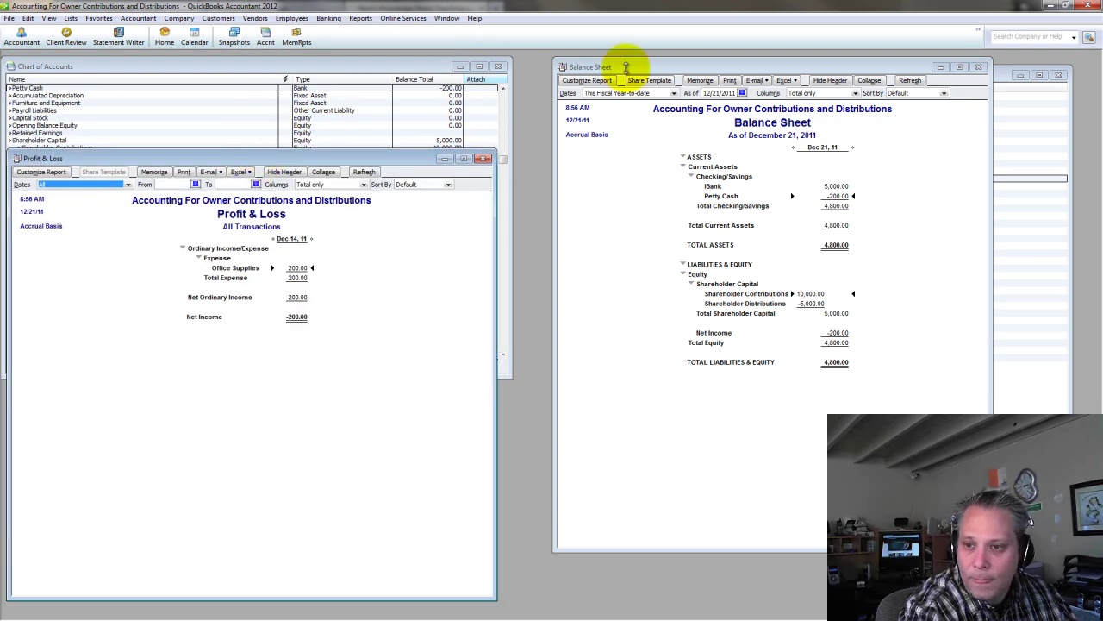
pyautogui.click(840, 197)
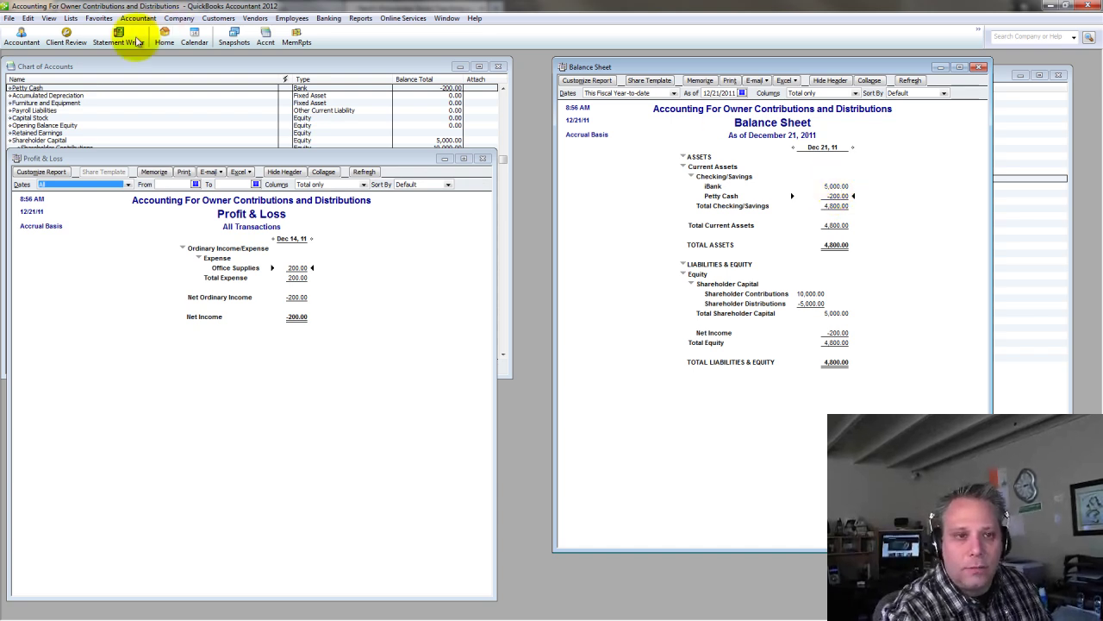
# Step: Open the Petty Cash register from the Chart of Accounts and examine the balance of the Staples entry
pyautogui.click(78, 67)
pyautogui.scroll(1, 35, 86)
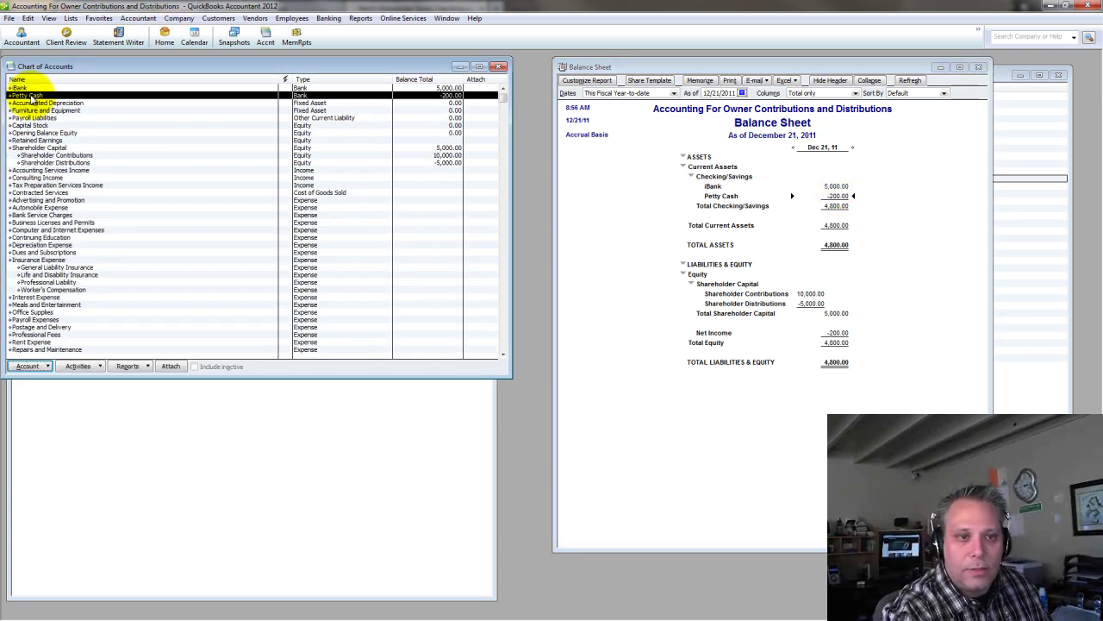
pyautogui.doubleClick(29, 97)
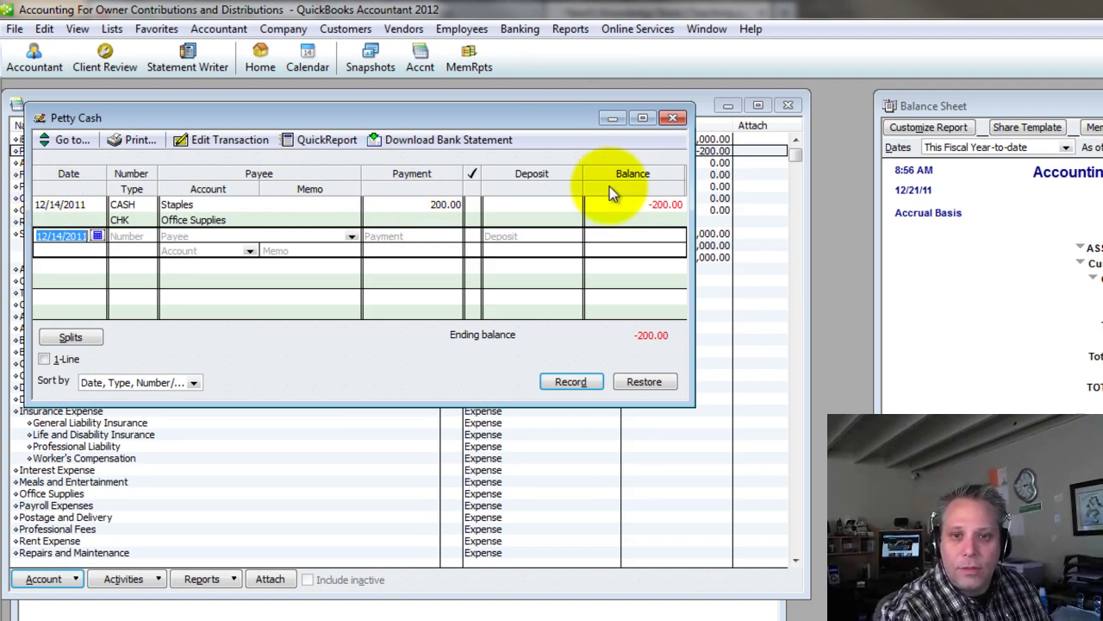
pyautogui.click(636, 212)
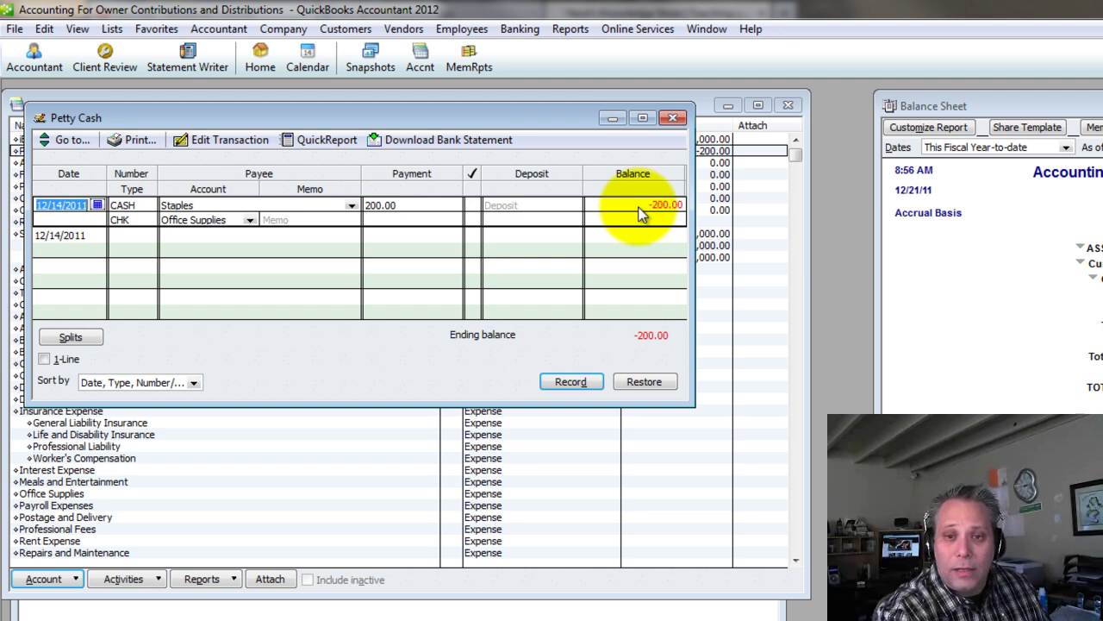
# Step: Start a new deposit dated 12/31/2011, move its window aside, and refresh the Balance Sheet as of 12/31/2011
pyautogui.click(514, 29)
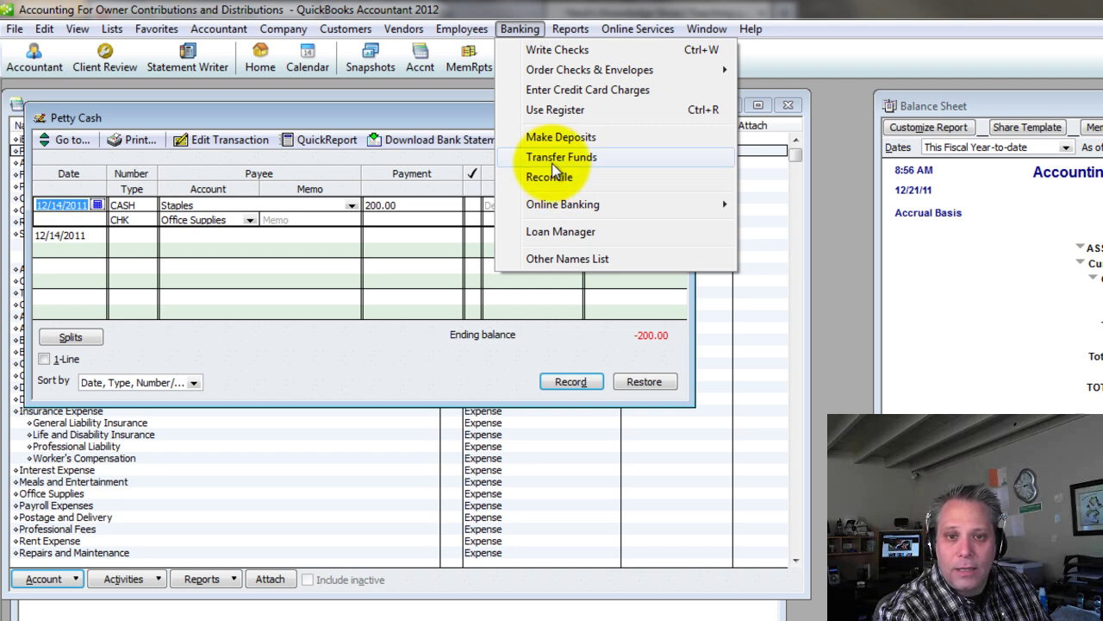
pyautogui.click(564, 137)
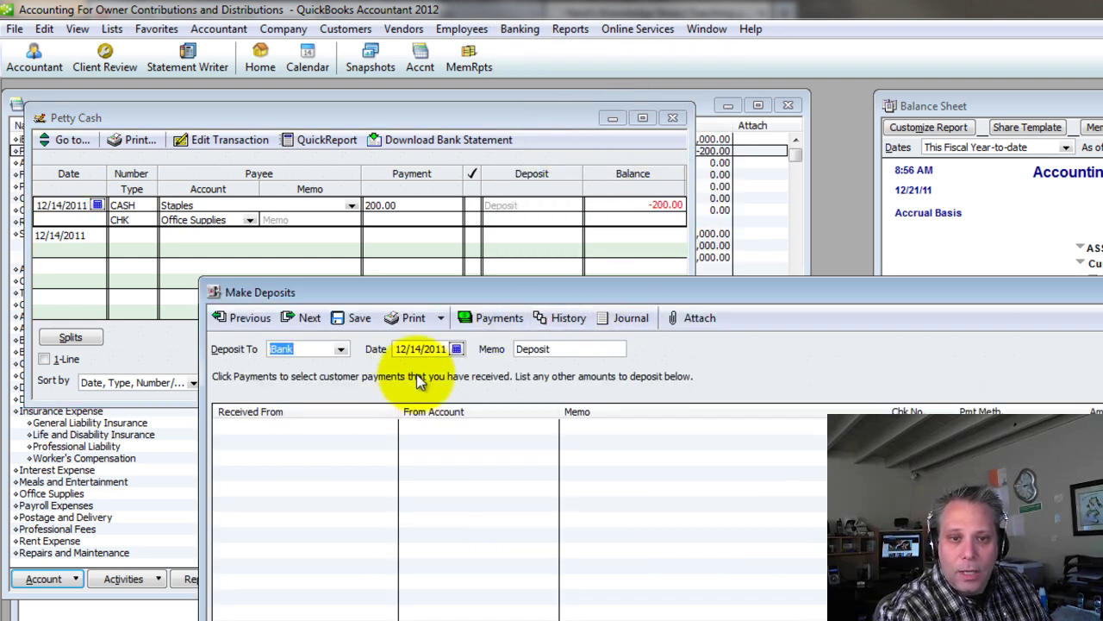
pyautogui.click(456, 348)
pyautogui.click(539, 450)
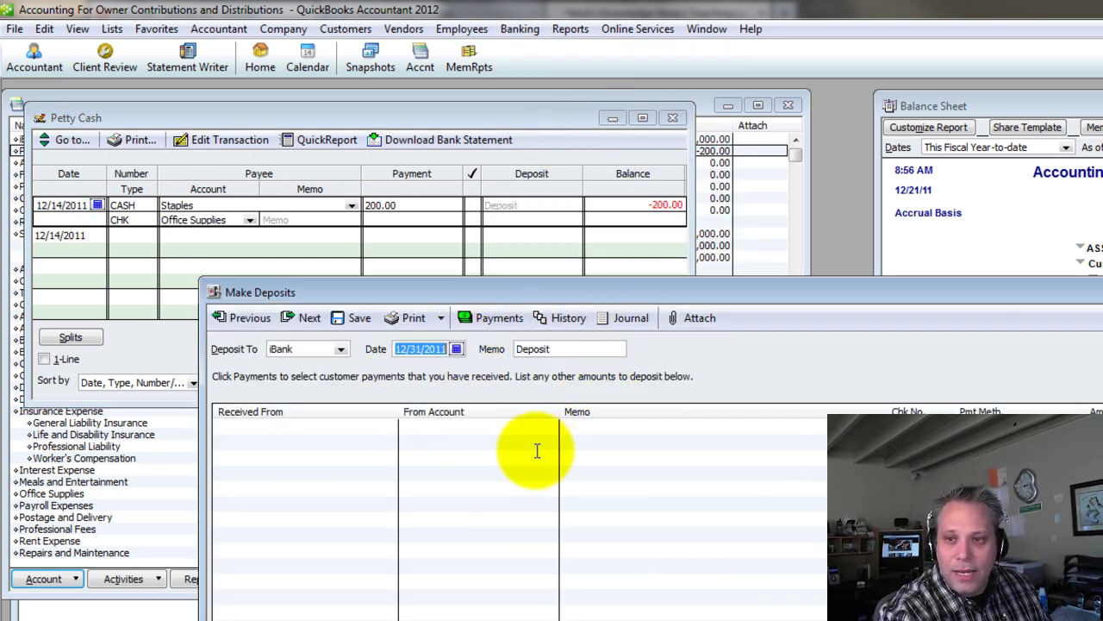
pyautogui.moveTo(716, 303); pyautogui.dragTo(608, 368)
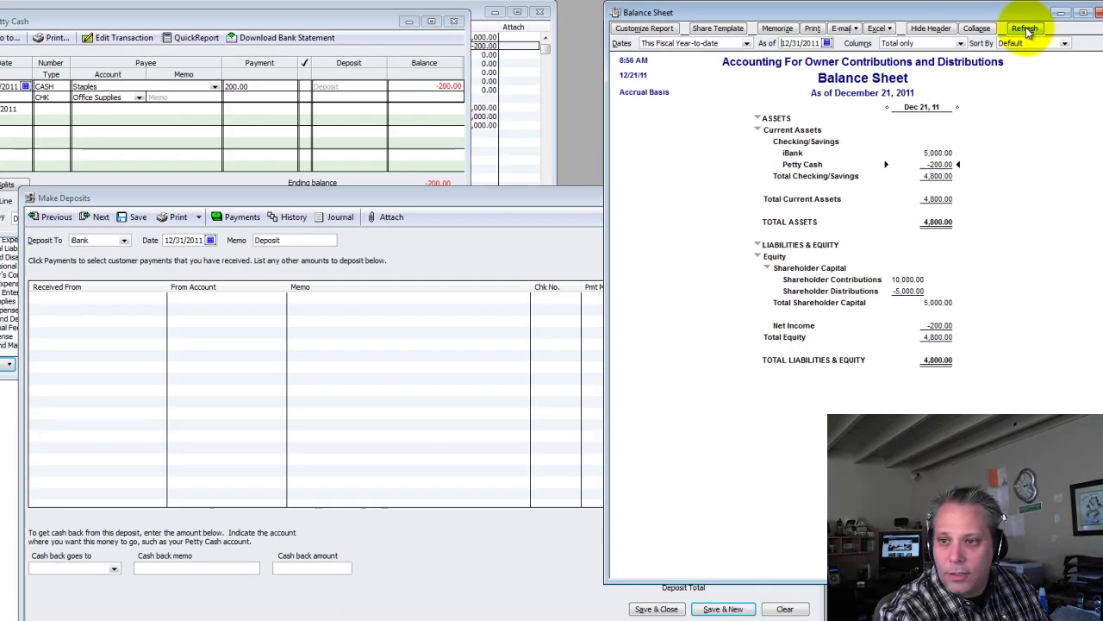
pyautogui.click(1010, 26)
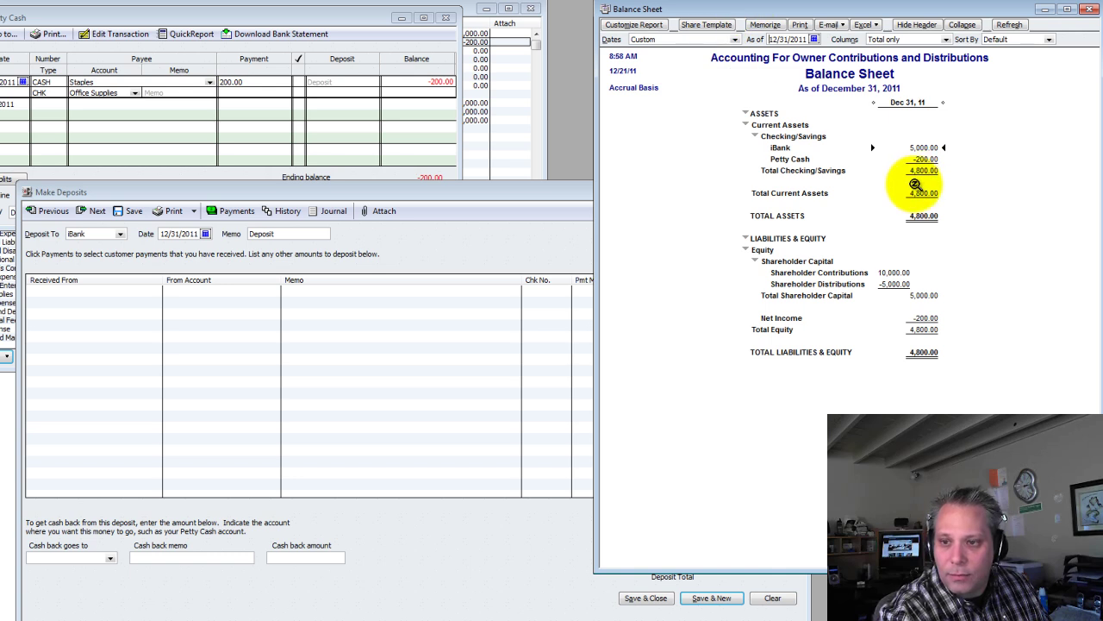
pyautogui.click(193, 264)
pyautogui.click(192, 291)
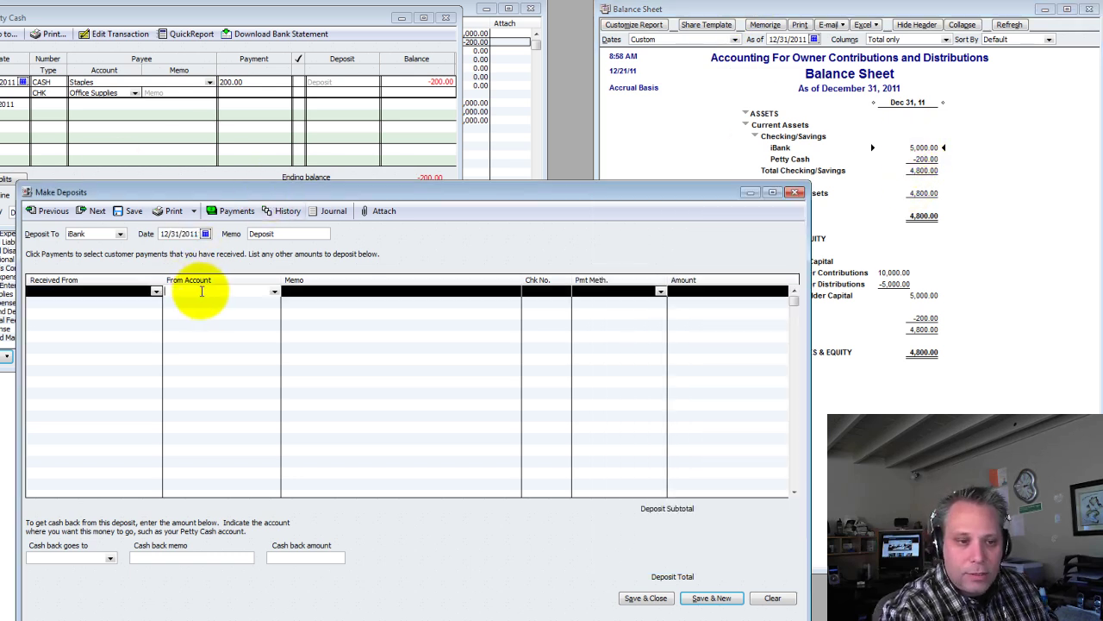
pyautogui.write('Pe')
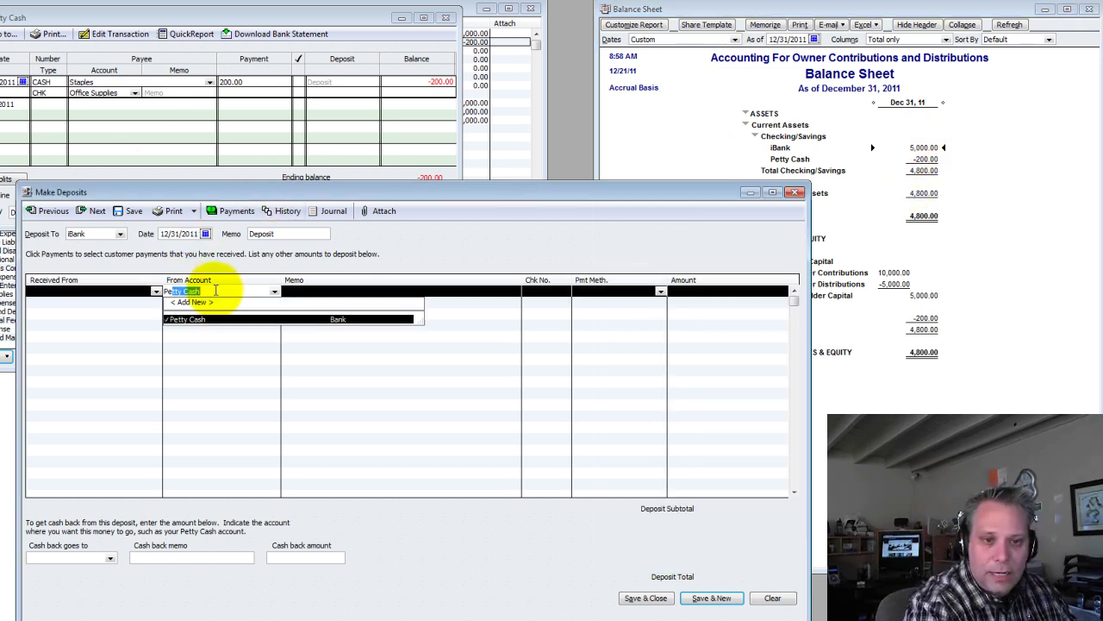
pyautogui.press('BackSpace')
pyautogui.press('BackSpace')
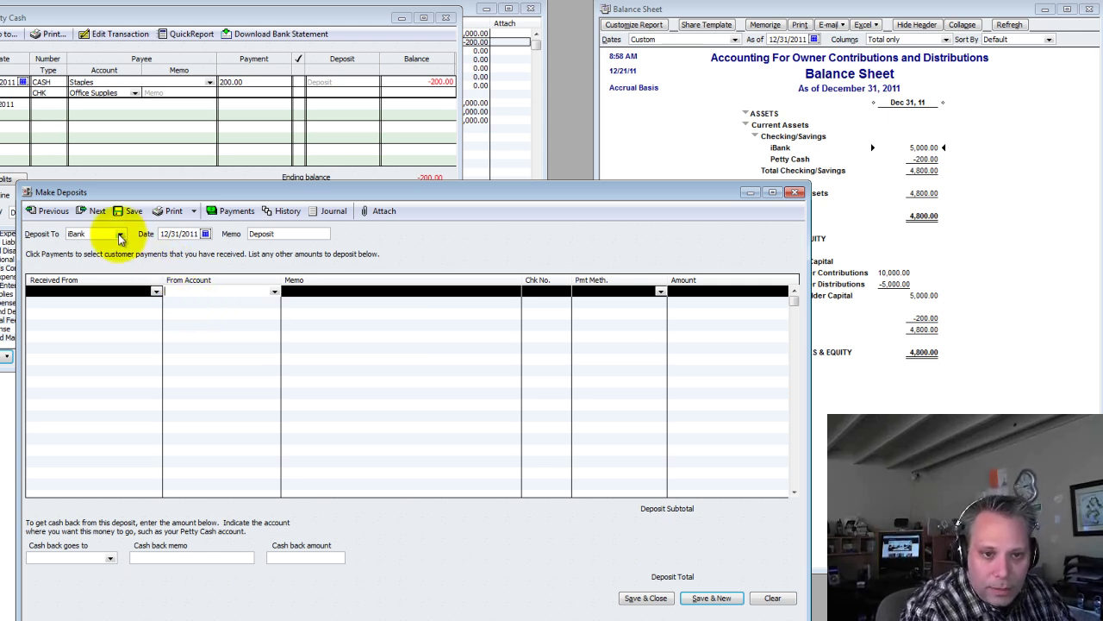
# Step: Set the deposit's destination account to Petty Cash and dismiss the default accounts message
pyautogui.click(116, 234)
pyautogui.click(86, 266)
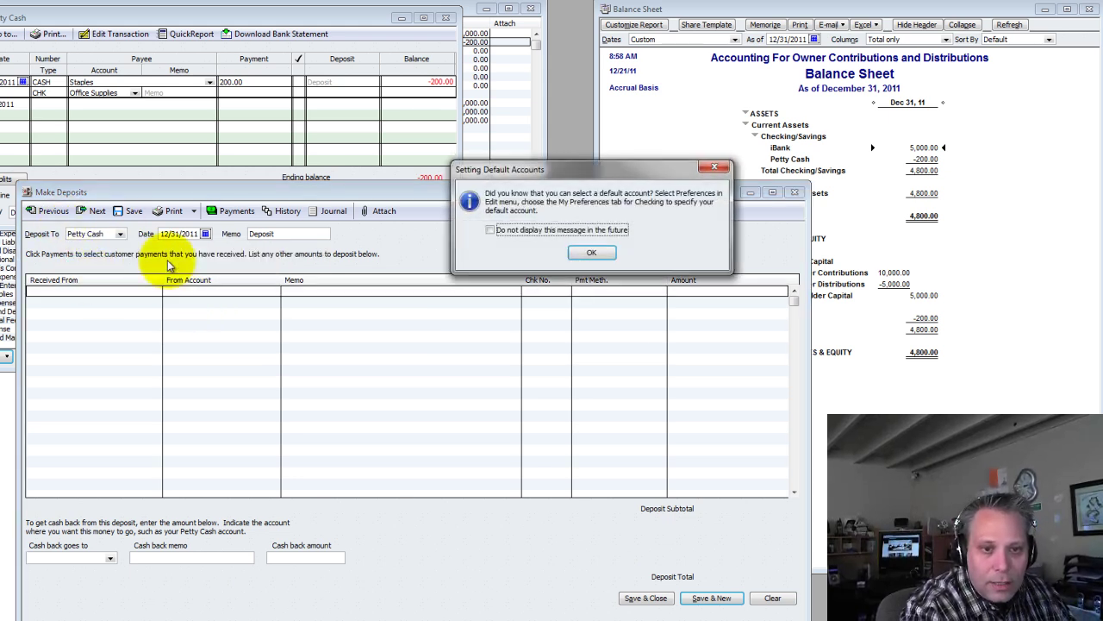
pyautogui.click(591, 254)
# Step: Enter a 200 deposit line from Shareholder Capital:Shareholder Contributions and widen the From Account column to fit the full account name
pyautogui.click(221, 290)
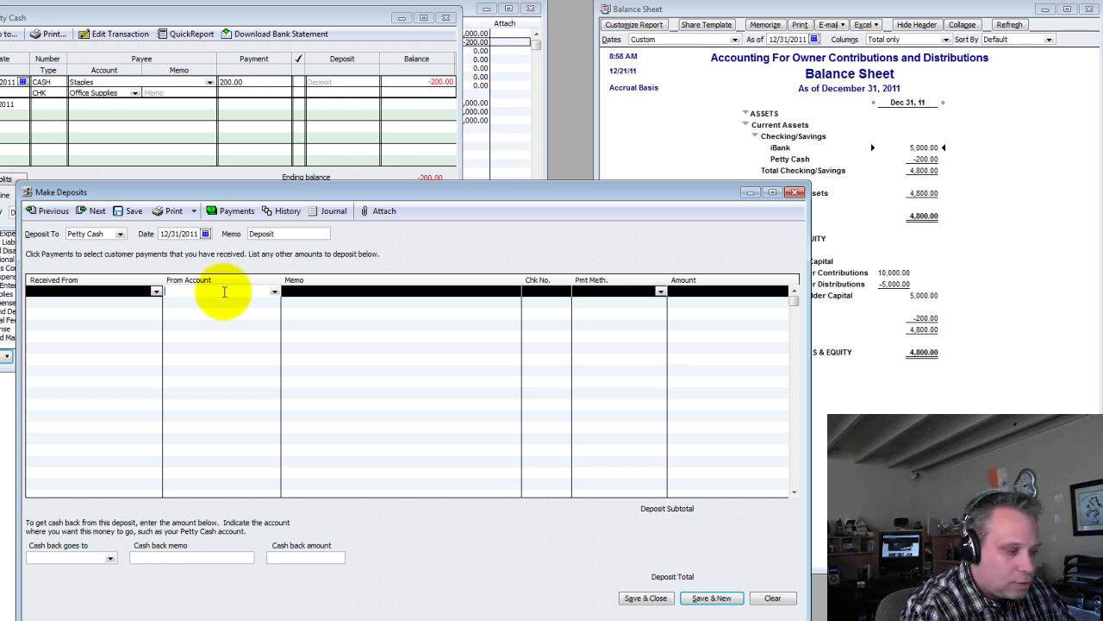
pyautogui.write('Share')
pyautogui.press('Down')
pyautogui.press('Tab')
pyautogui.press('Tab')
pyautogui.press('Tab')
pyautogui.press('Tab')
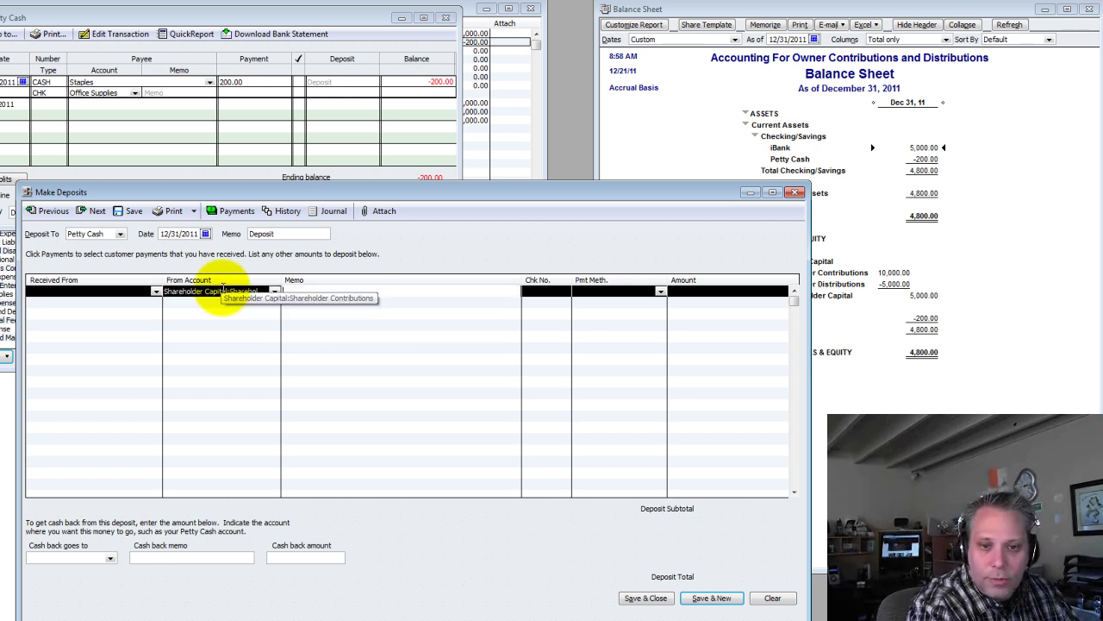
pyautogui.write('200')
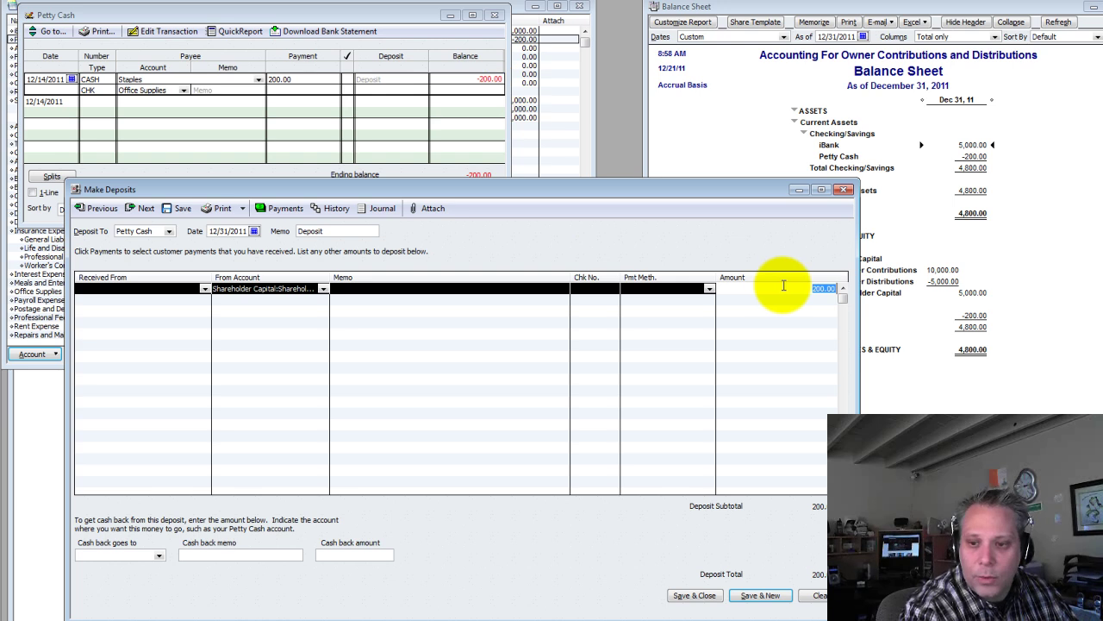
pyautogui.moveTo(327, 278); pyautogui.dragTo(209, 288)
pyautogui.click(378, 288)
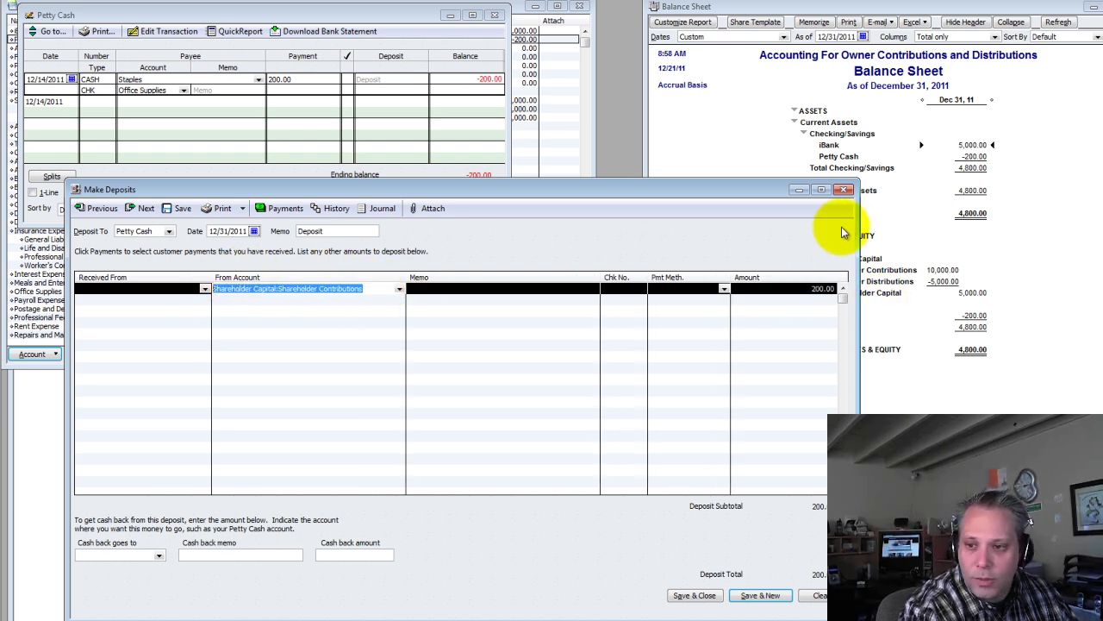
# Step: Move the Petty Cash register clear of the deposit window and examine the Petty Cash amount on the Balance Sheet
pyautogui.click(958, 213)
pyautogui.moveTo(384, 17); pyautogui.dragTo(417, 6)
pyautogui.click(612, 197)
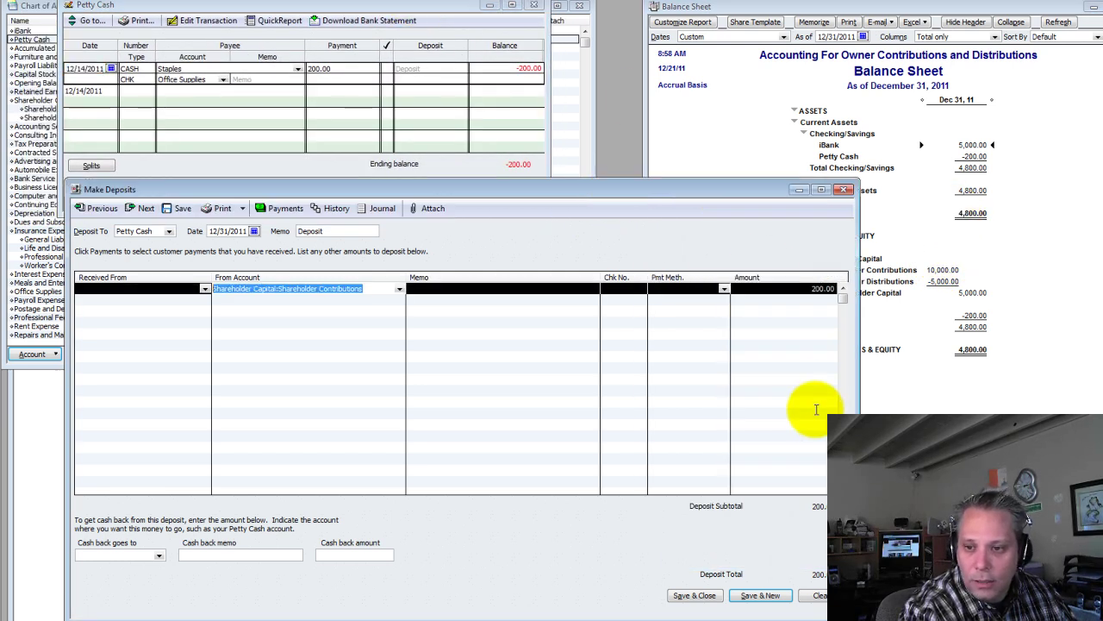
pyautogui.click(970, 158)
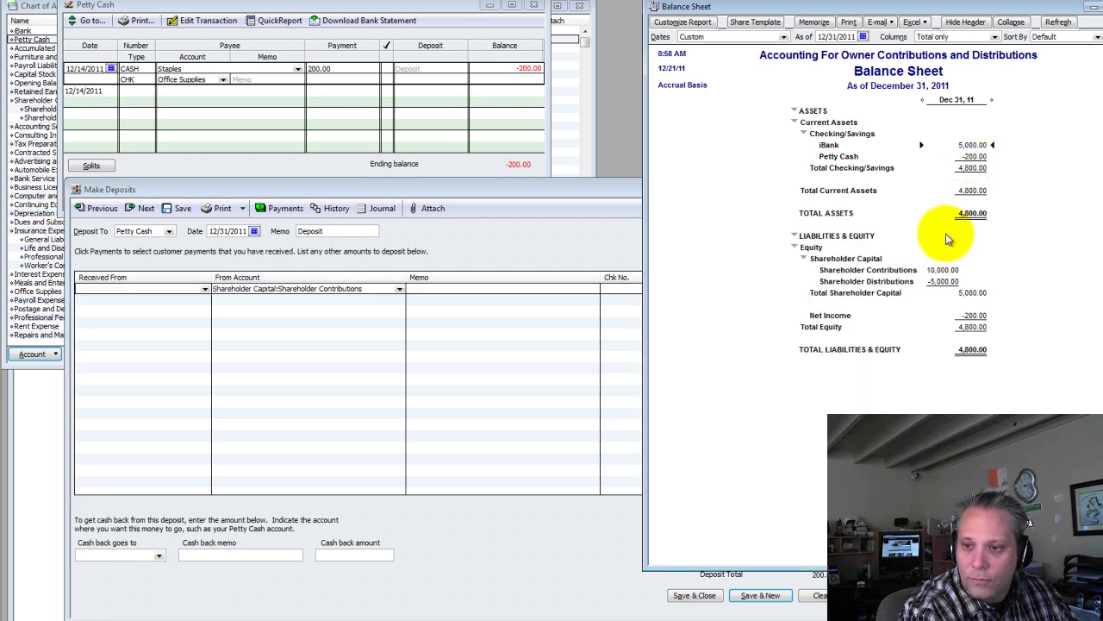
pyautogui.click(560, 191)
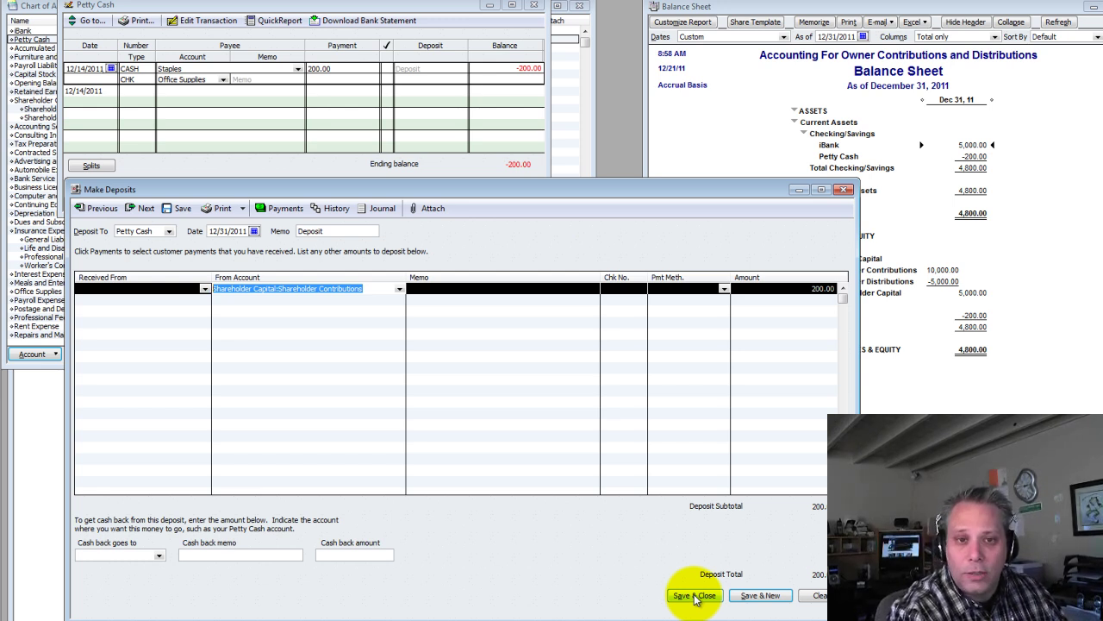
# Step: Record the Staples entry in the Petty Cash register, then save and close the deposit and select its register entry
pyautogui.click(336, 68)
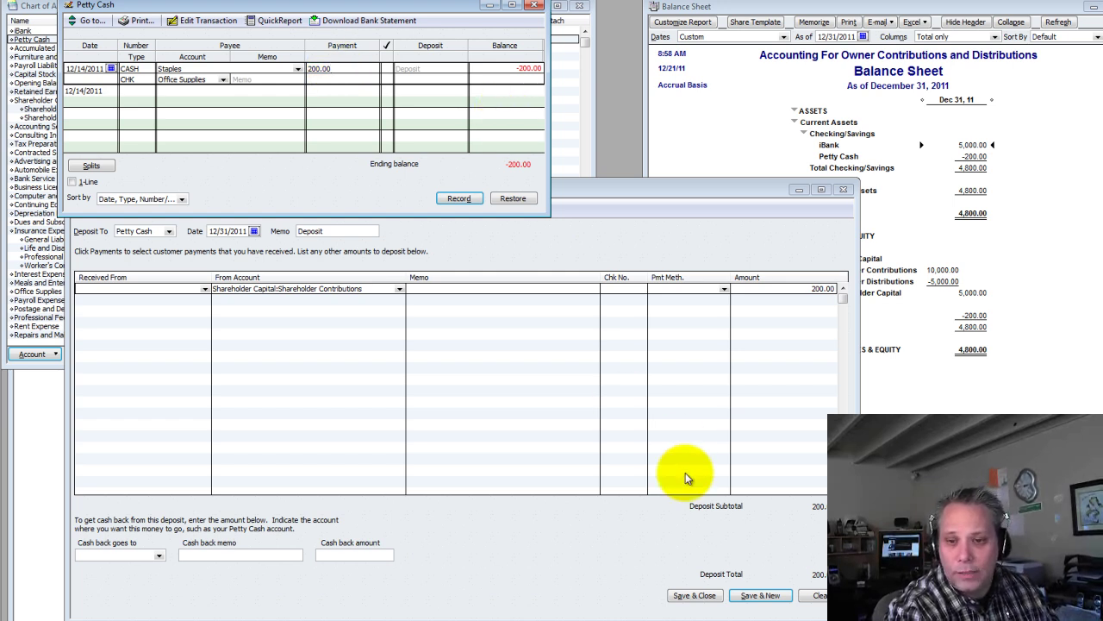
pyautogui.click(465, 198)
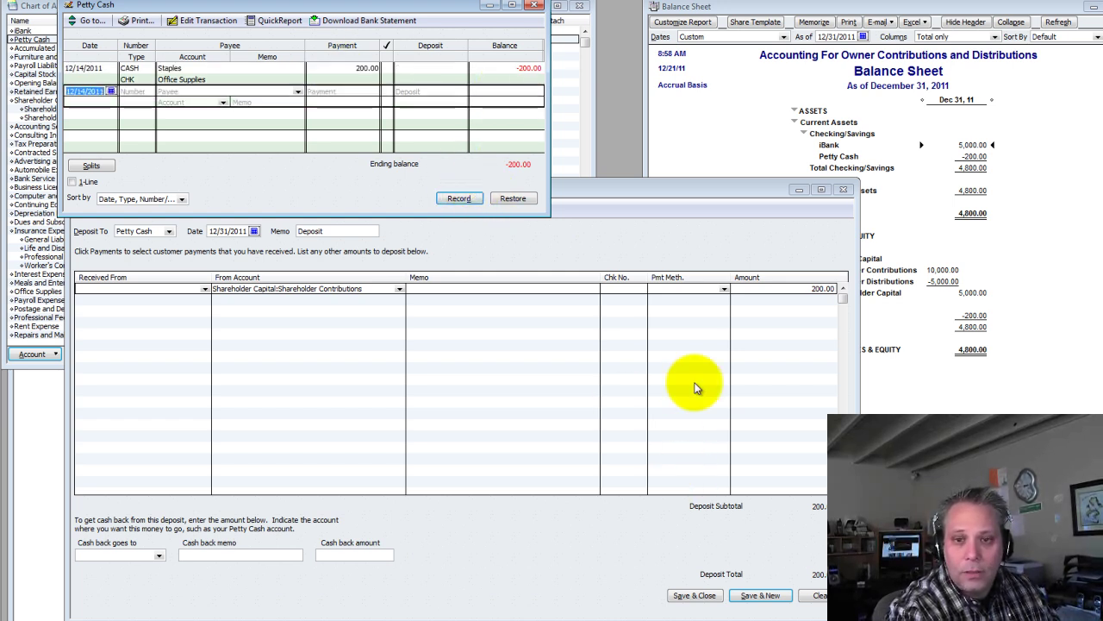
pyautogui.click(695, 594)
pyautogui.click(455, 91)
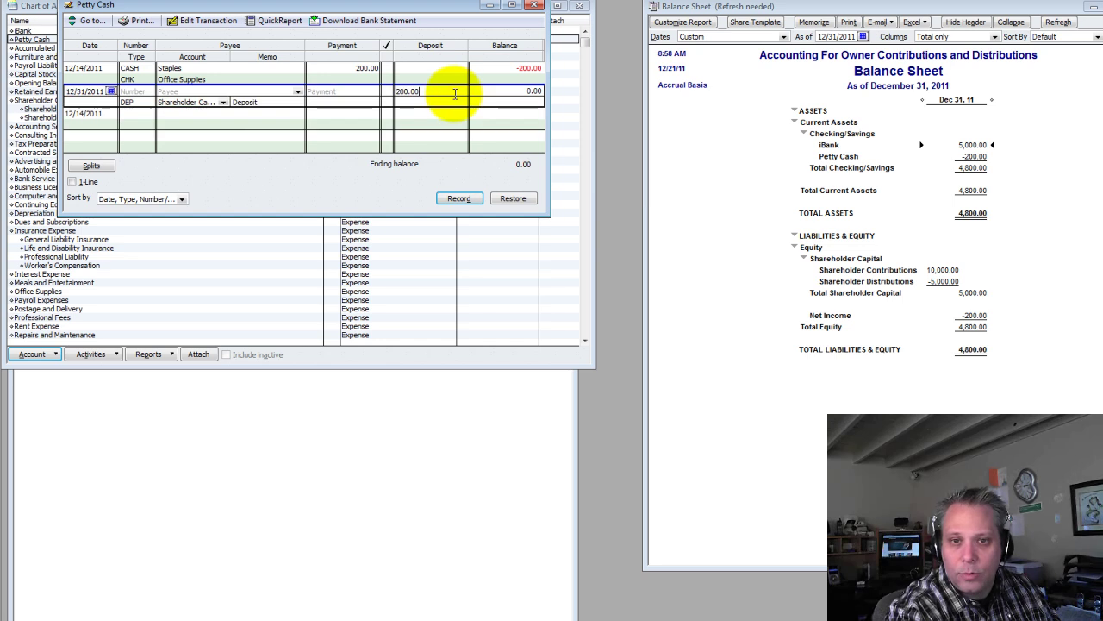
# Step: Examine the iBank and Shareholder Contributions amounts on the updated Balance Sheet and close the Petty Cash register
pyautogui.click(899, 222)
pyautogui.click(944, 258)
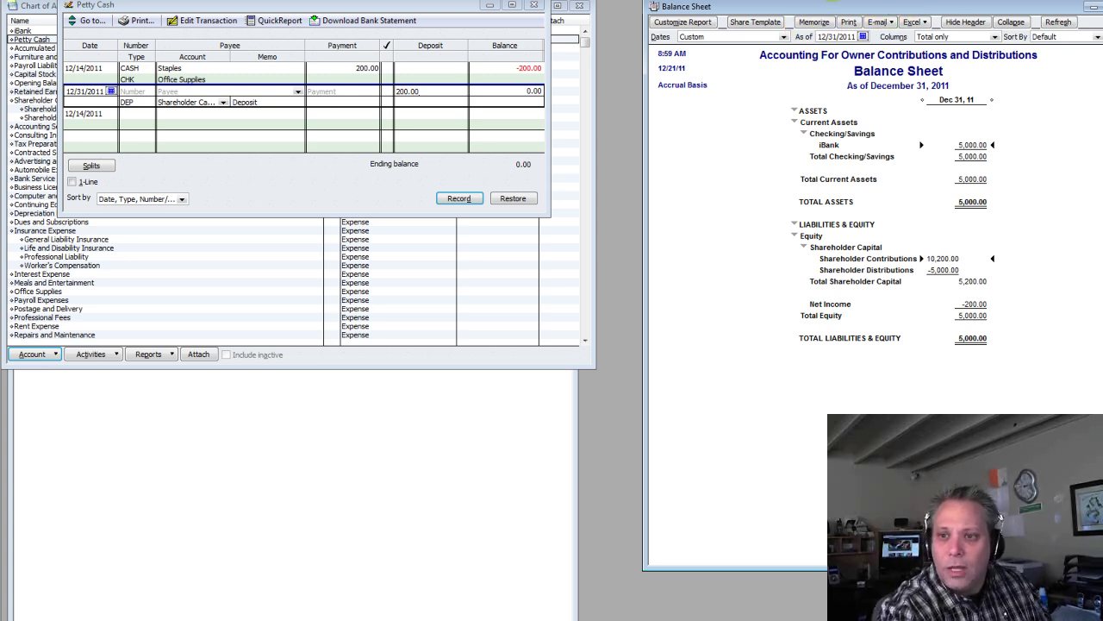
pyautogui.moveTo(832, 10); pyautogui.dragTo(803, 13)
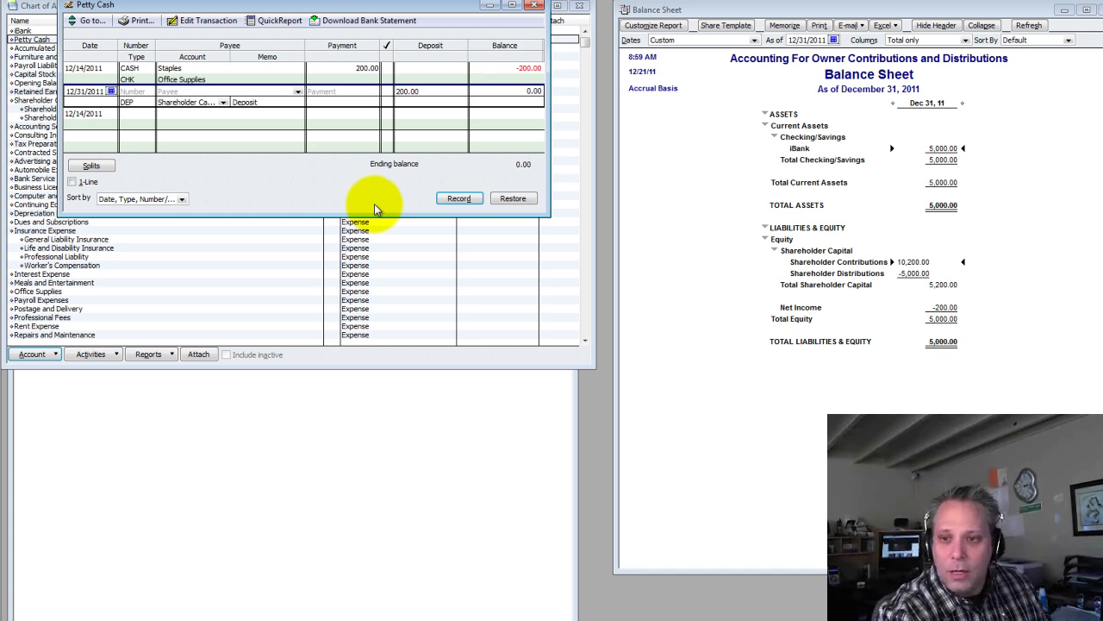
pyautogui.click(938, 150)
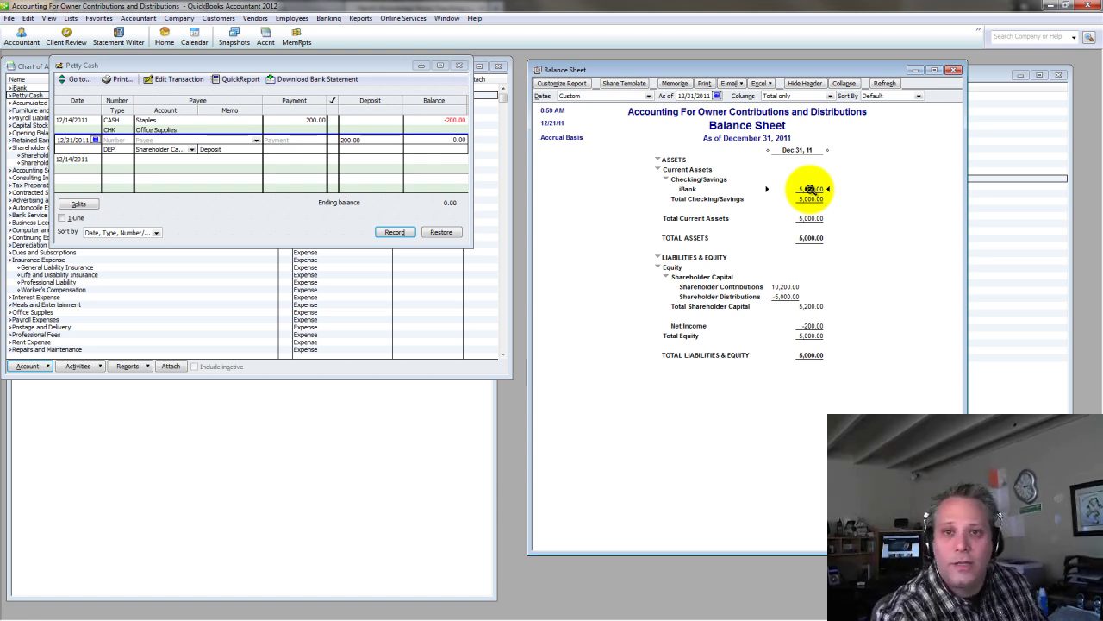
pyautogui.click(459, 66)
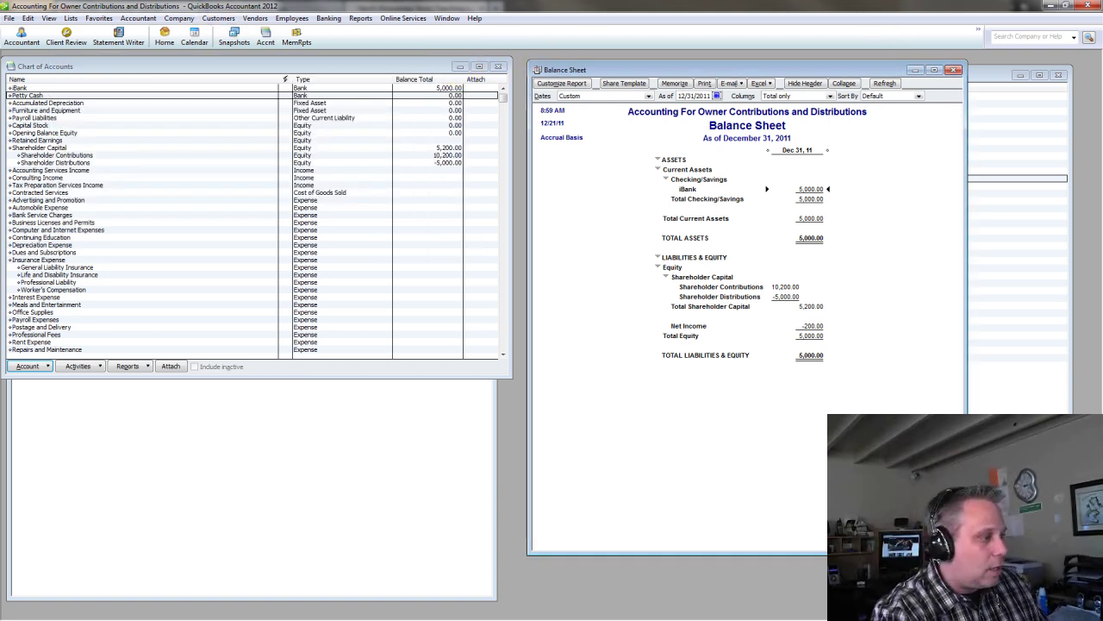
# Step: Switch to Firefox and view the Nerd's Knowledge Store page with its address nerdenterprises.com/knowledge/
pyautogui.hotkey('alt', 'Tab')
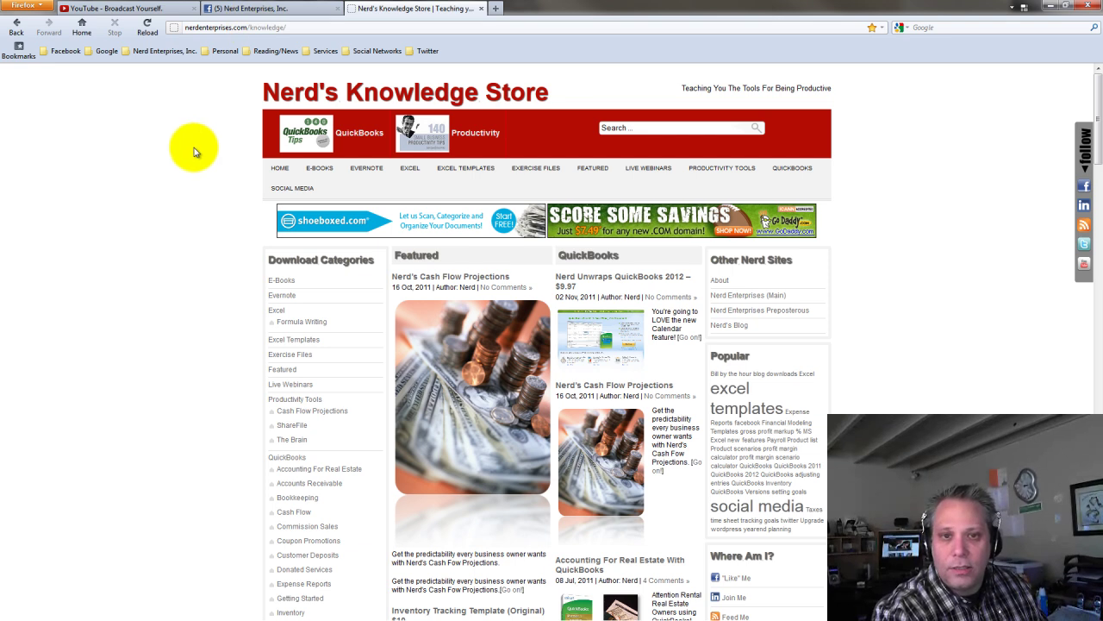
pyautogui.click(301, 26)
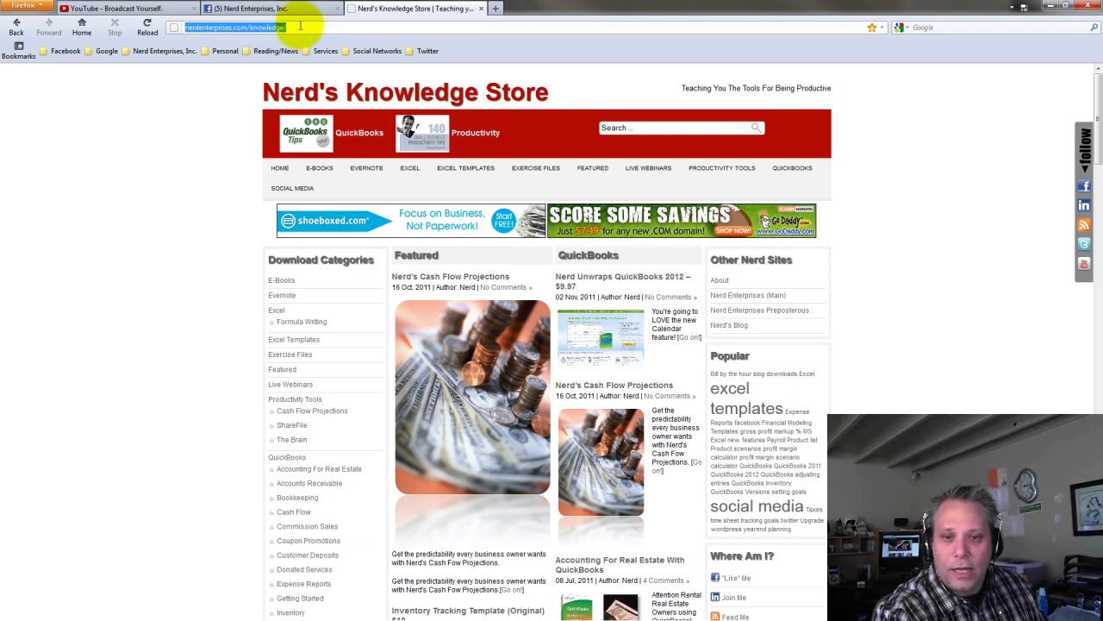
pyautogui.click(144, 284)
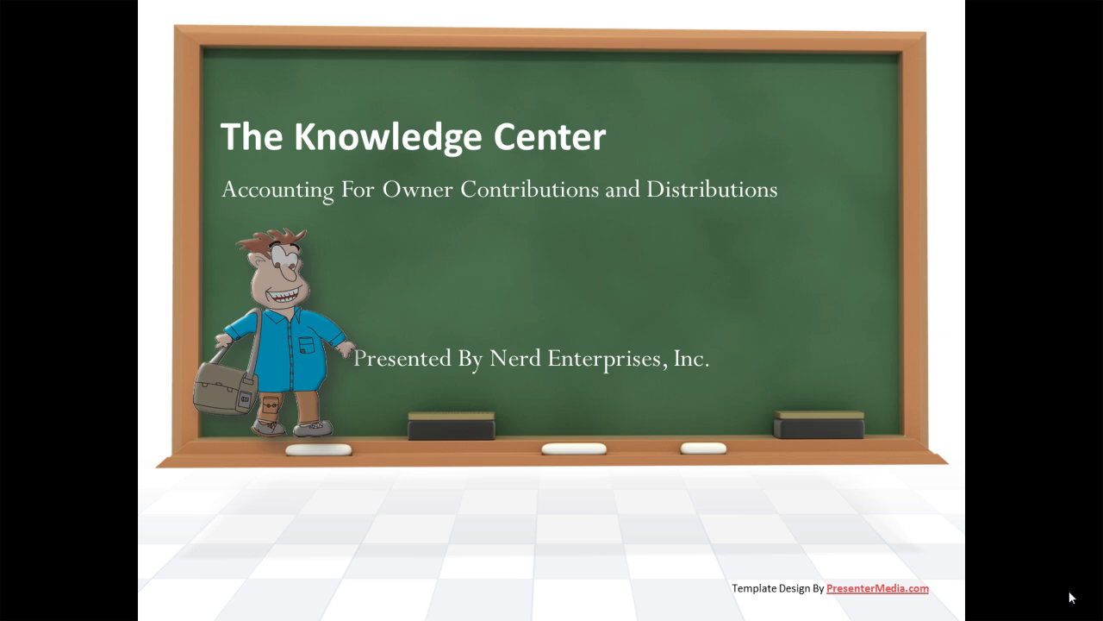
pyautogui.press('Right')
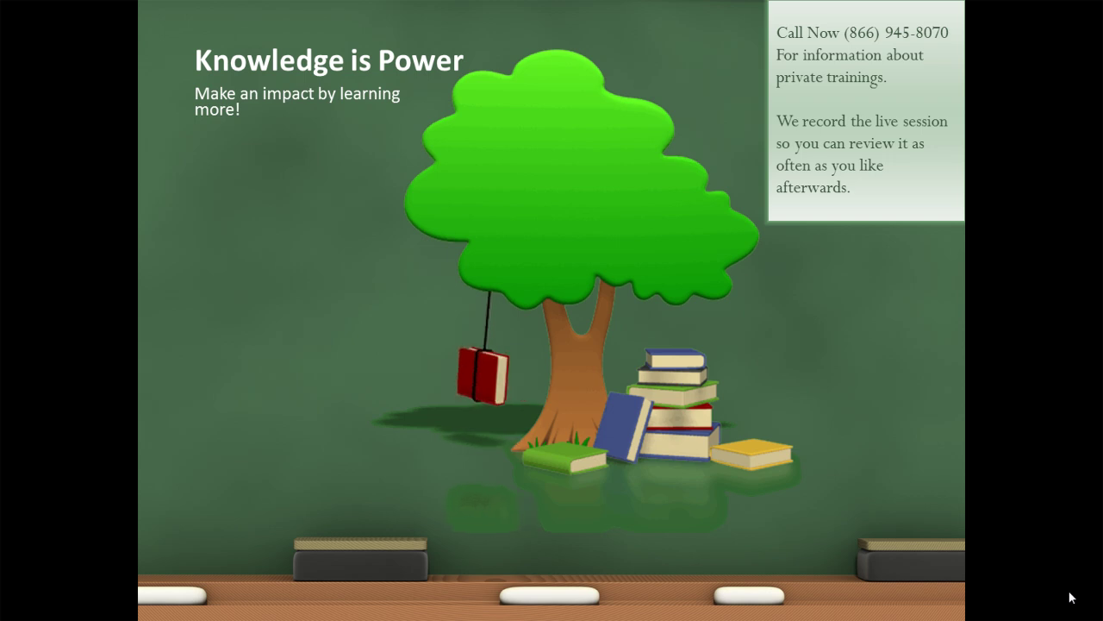